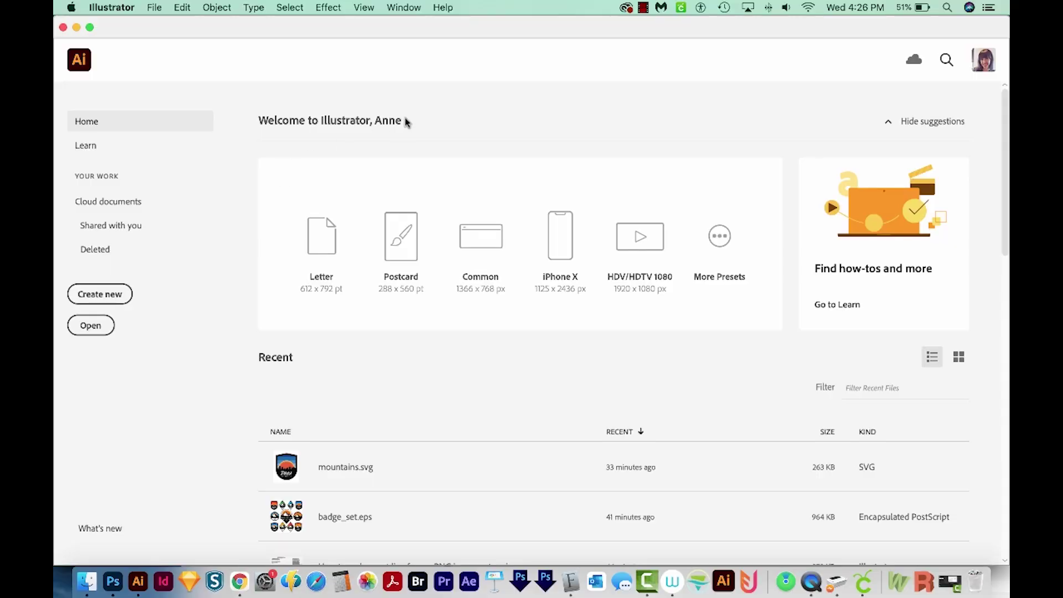
Step: Open the new document setup, look through the Print presets, then close it
left_click(122, 304)
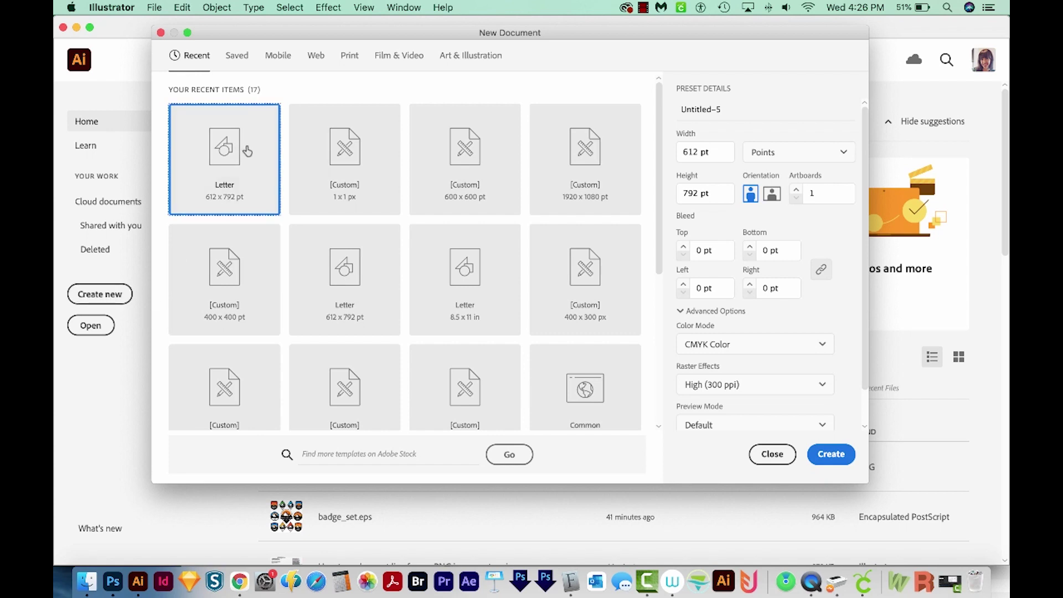
left_click(350, 56)
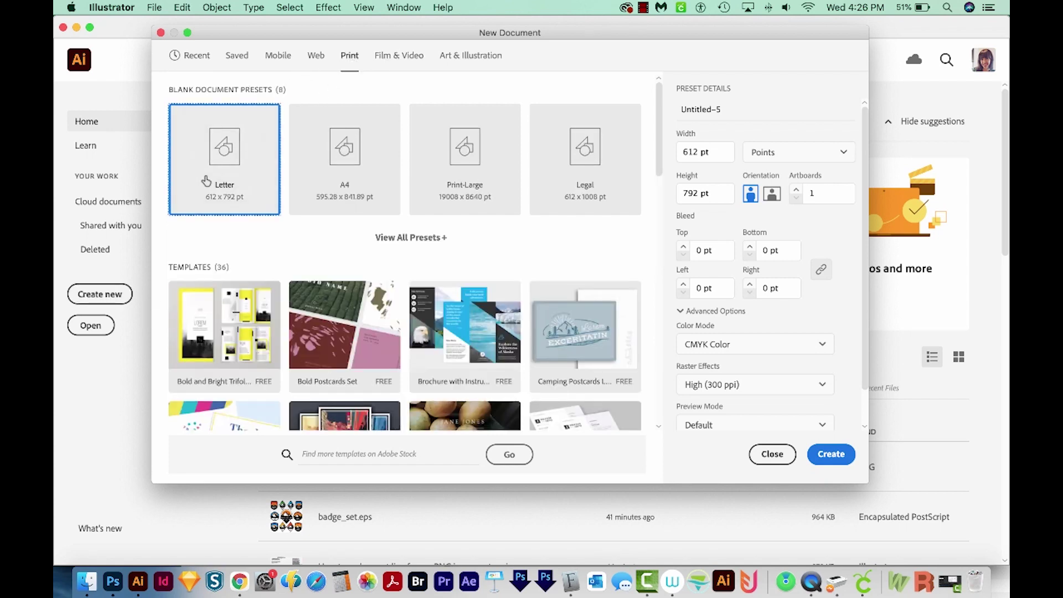
left_click(844, 456)
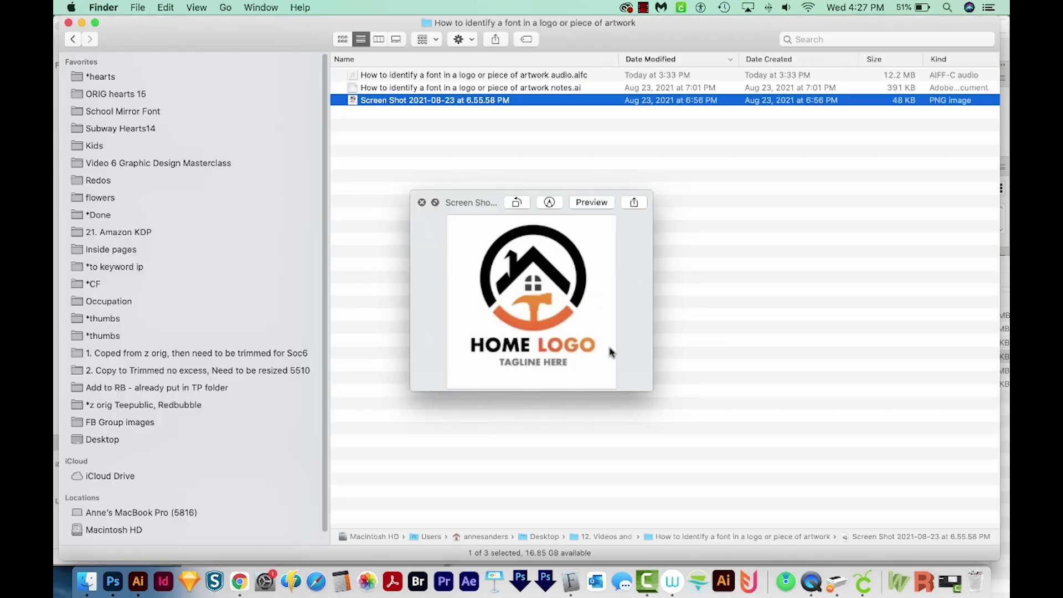
Step: Enlarge the logo preview and capture only the HOME LOGO lettering as a Desktop screenshot
left_click_drag(652, 390, 771, 472)
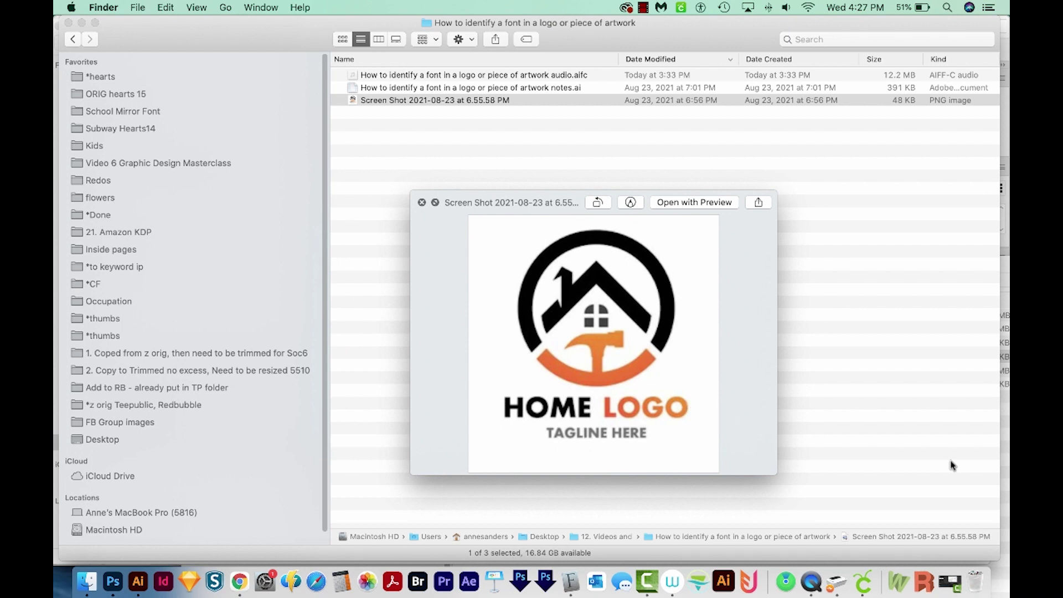
key("super+shift+4")
left_click_drag(497, 391, 692, 422)
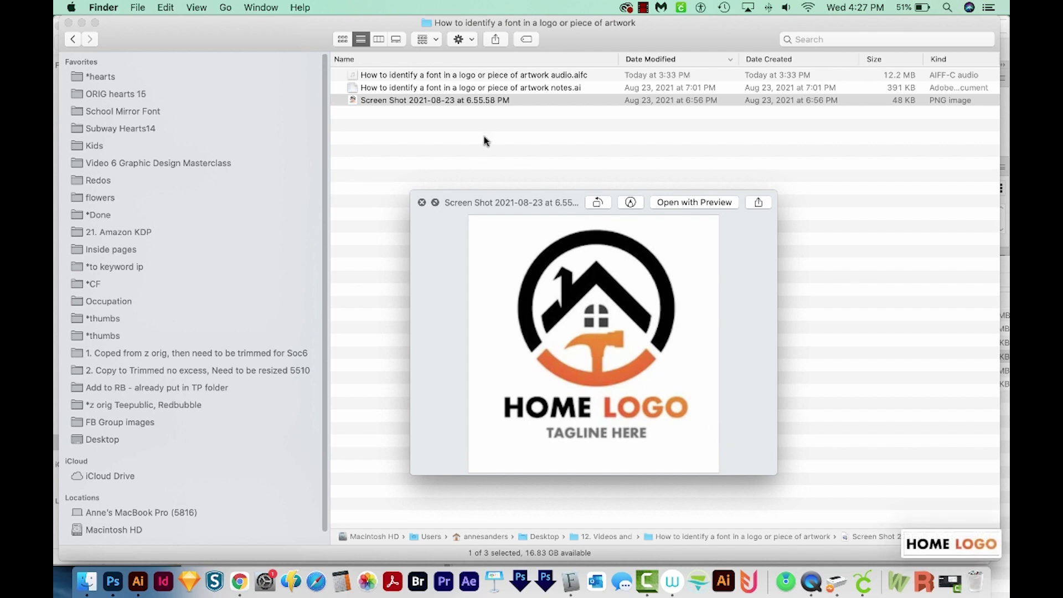
left_click(421, 204)
Step: Open the new HOME LOGO screenshot from the Desktop in Photoshop
key("super+shift+d")
left_click(381, 79)
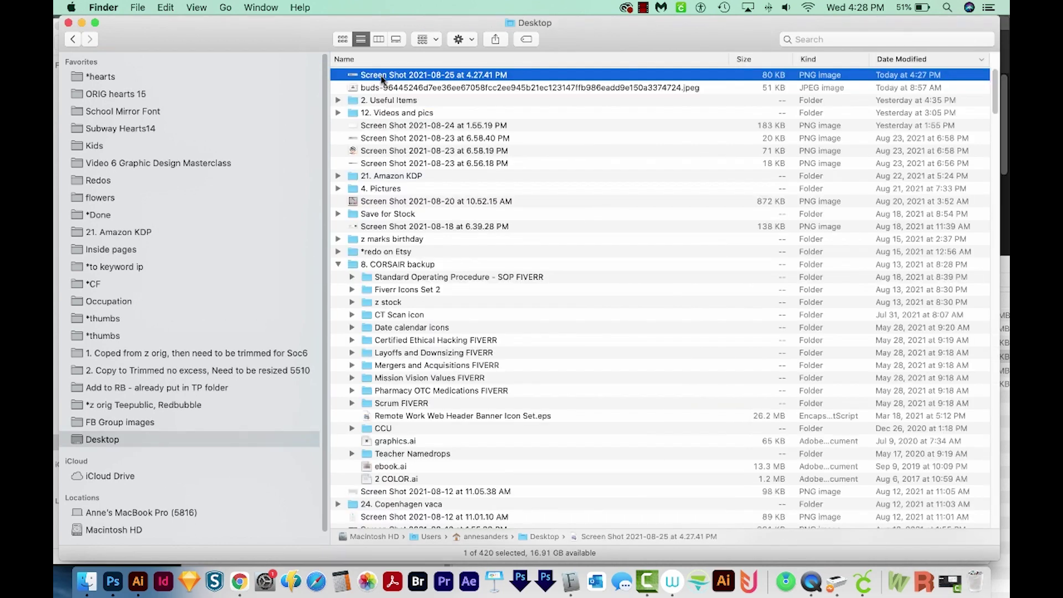
left_click_drag(359, 76, 113, 583)
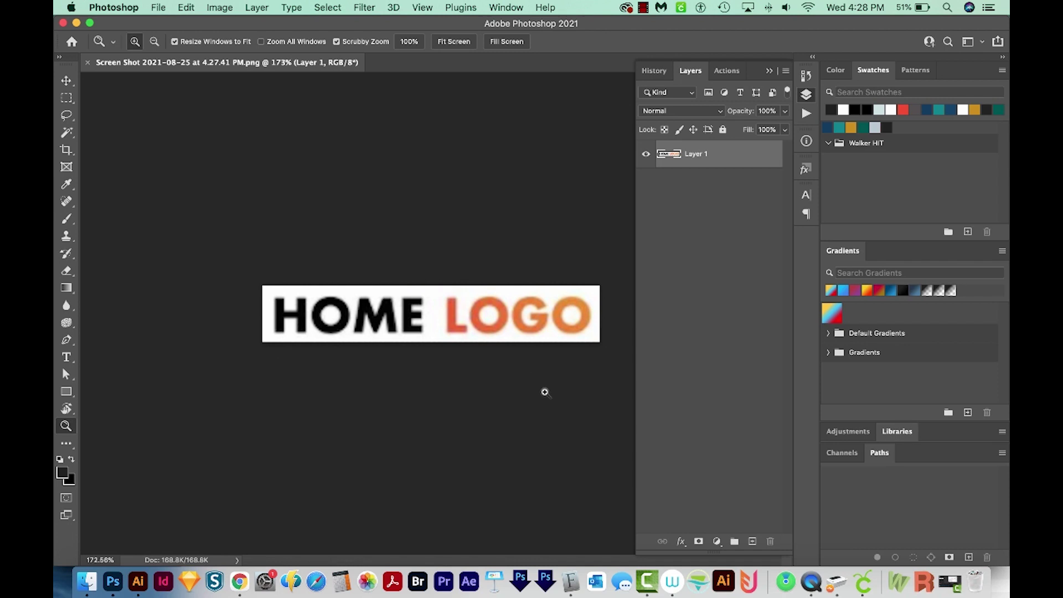
Step: Darken the lettering with a Levels adjustment of 98, 1.38, 255
key("super+l")
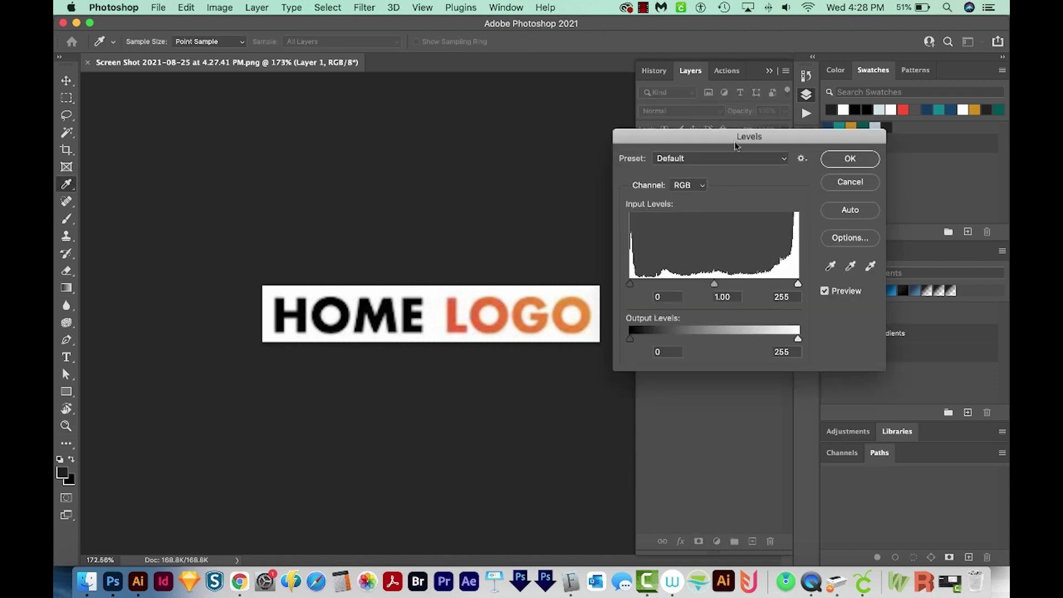
left_click_drag(736, 145, 774, 132)
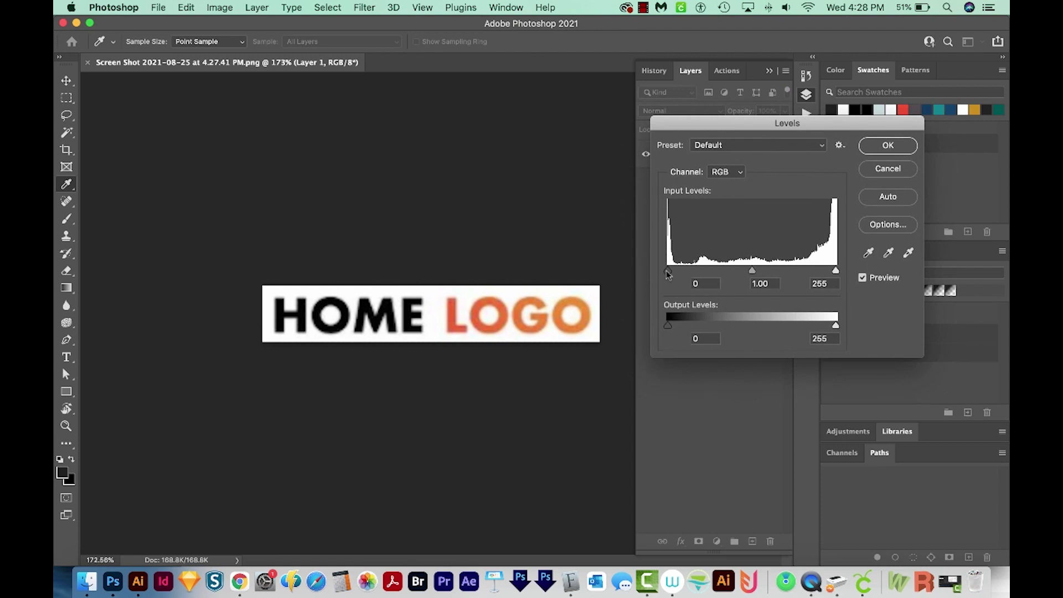
left_click_drag(669, 274, 770, 279)
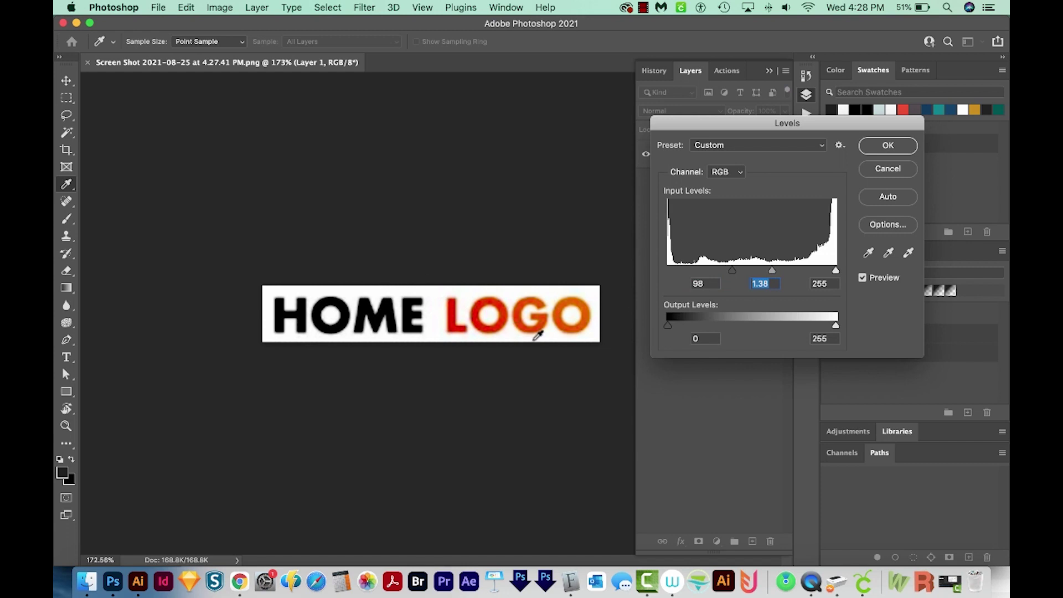
left_click(886, 144)
key("z")
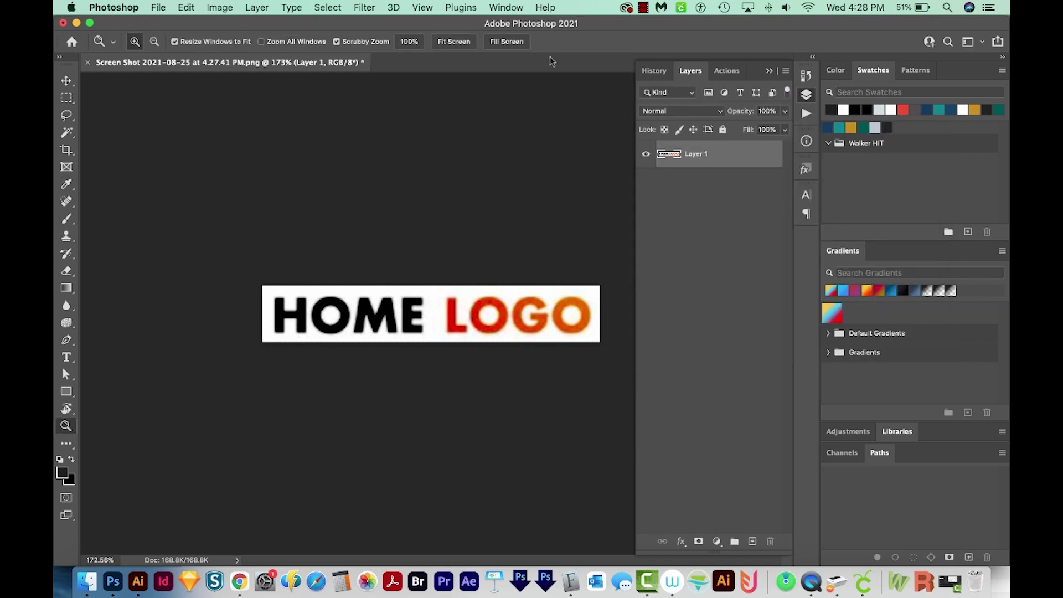
left_click(219, 7)
Step: Convert the image to Grayscale, discarding the colour information
mouse_move(207, 26)
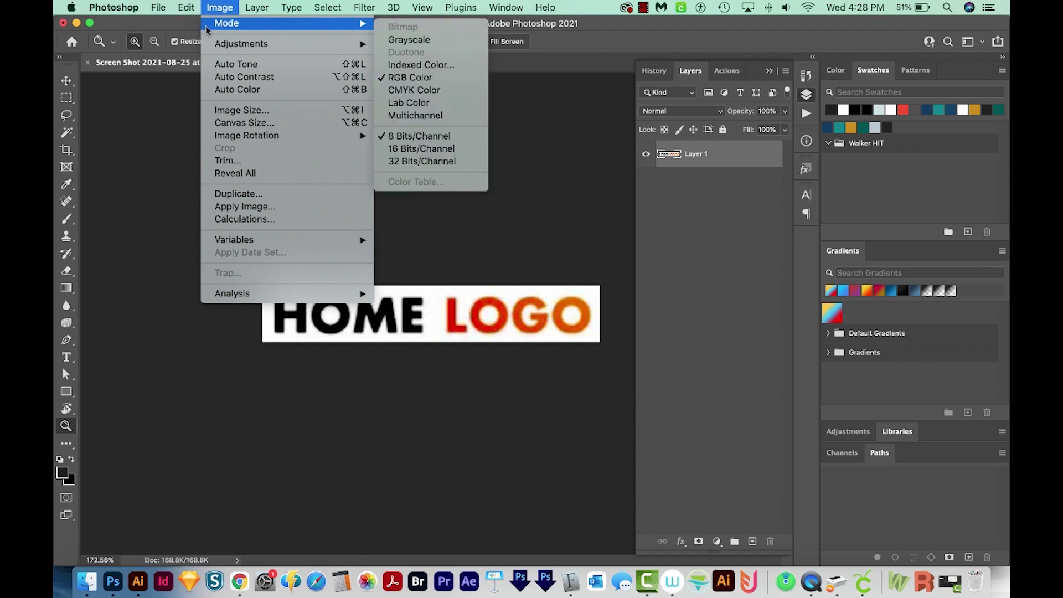
left_click(409, 39)
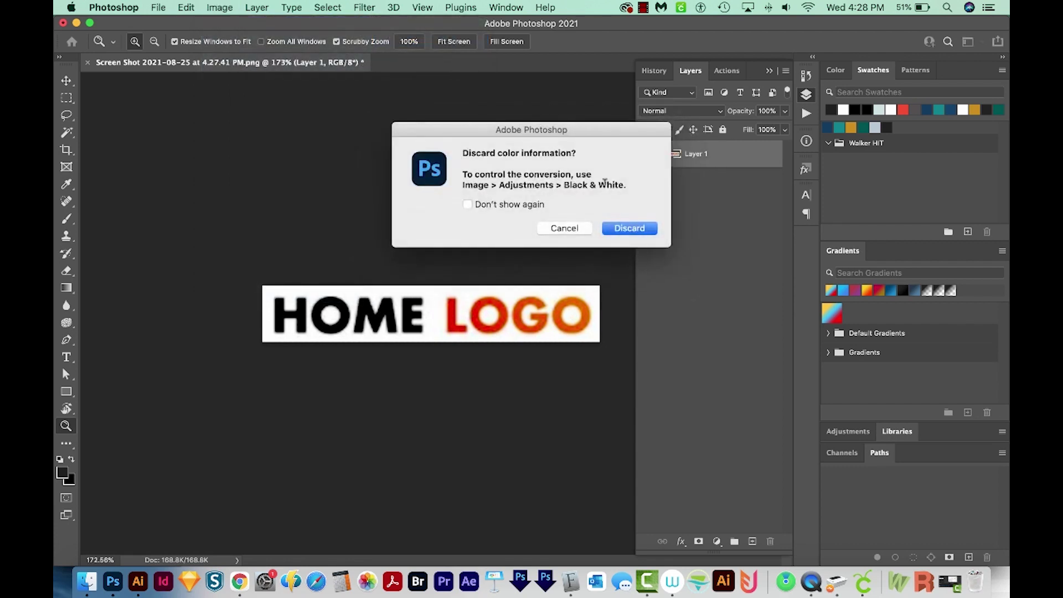
left_click(629, 228)
Step: Darken the selected LOGO letters with a 0.41 Levels midtone, deselect, and save
key("m")
left_click_drag(439, 286, 690, 420)
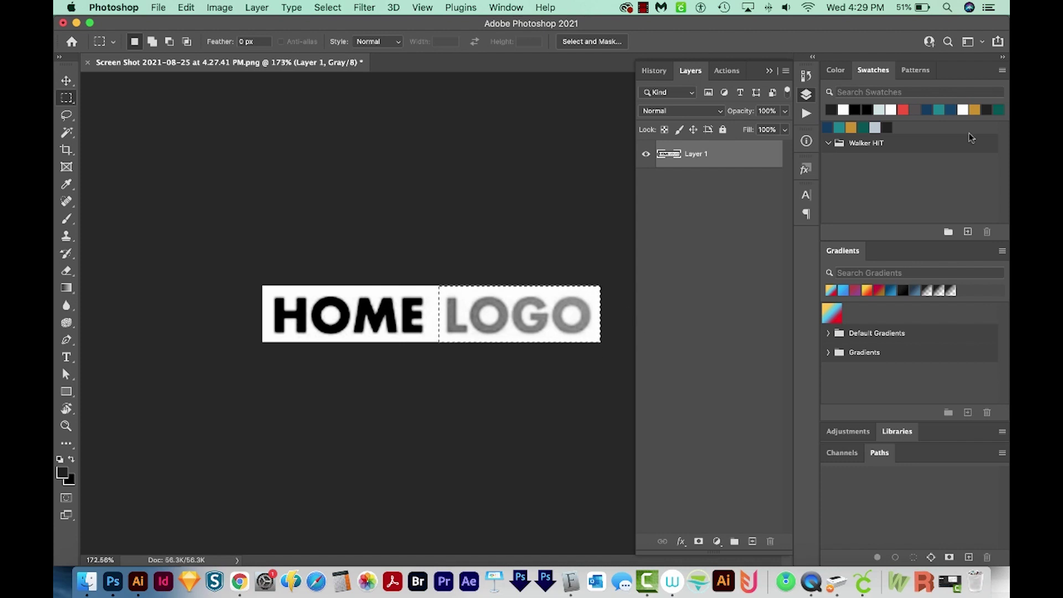
key("super+l")
left_click_drag(751, 271, 795, 271)
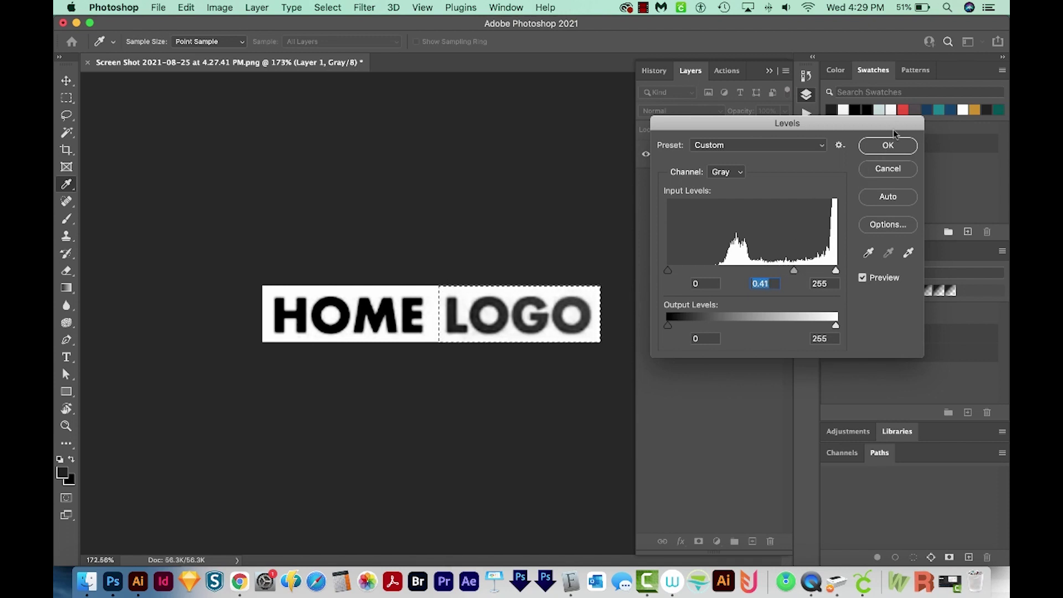
left_click(889, 145)
key("super+d")
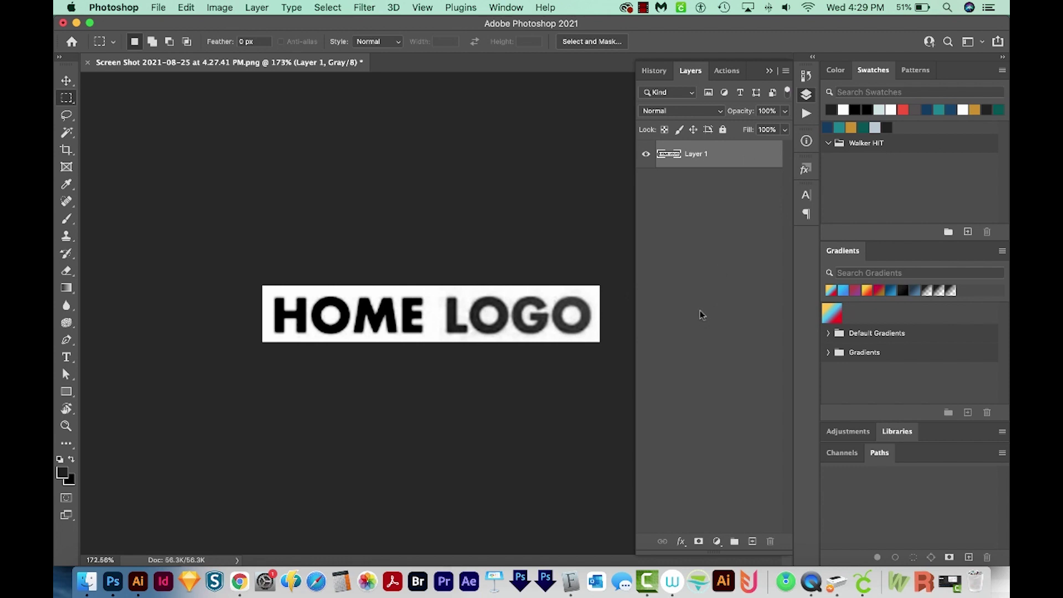
key("super+s")
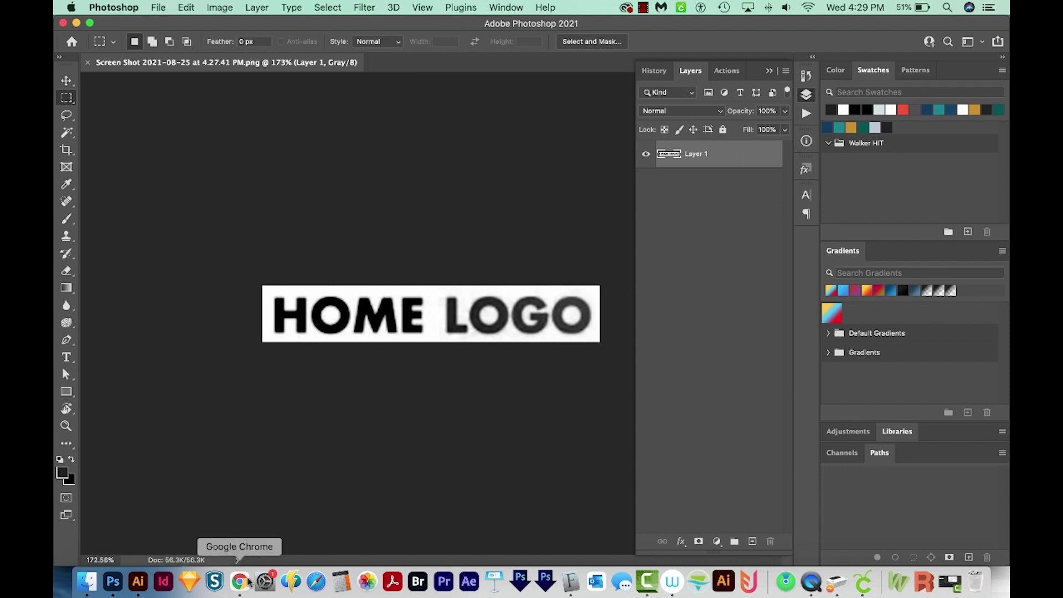
Step: Upload the HOME LOGO screenshot to whatfontis.com in Chrome and continue past cropping
left_click(239, 582)
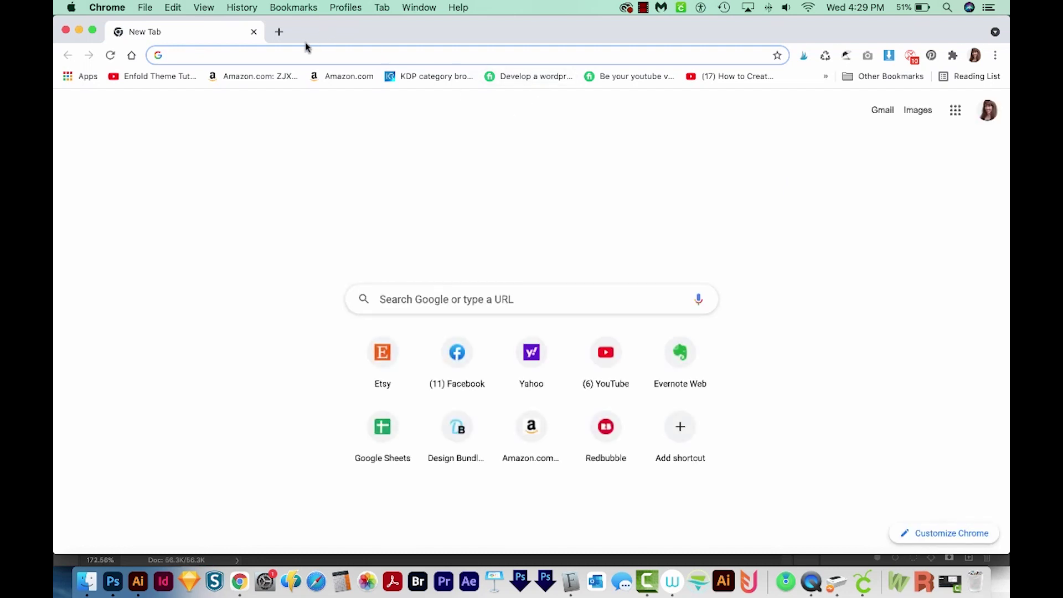
type("whatfontis.com")
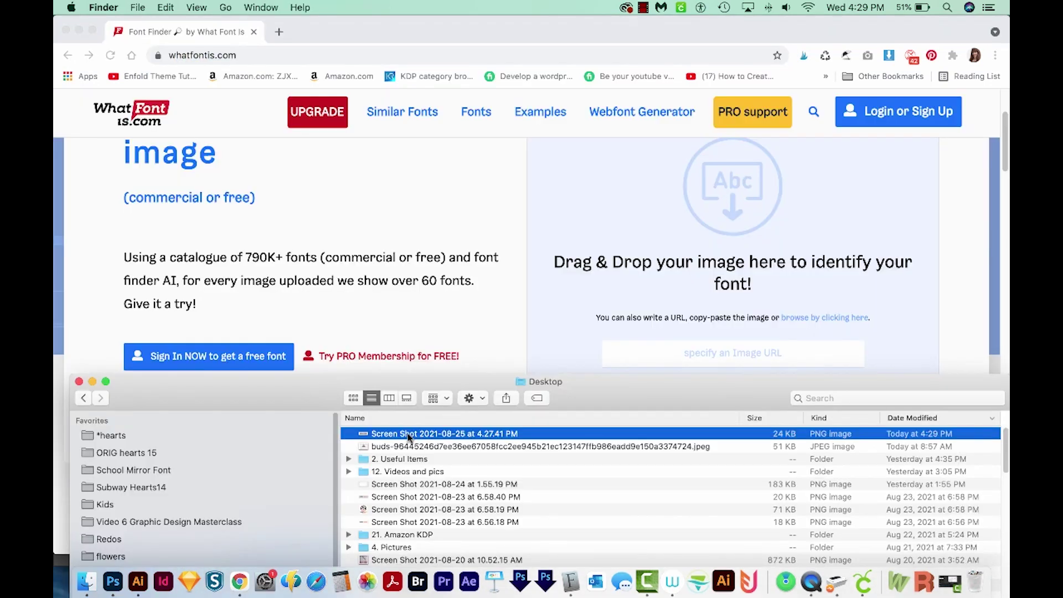
left_click_drag(409, 438, 720, 193)
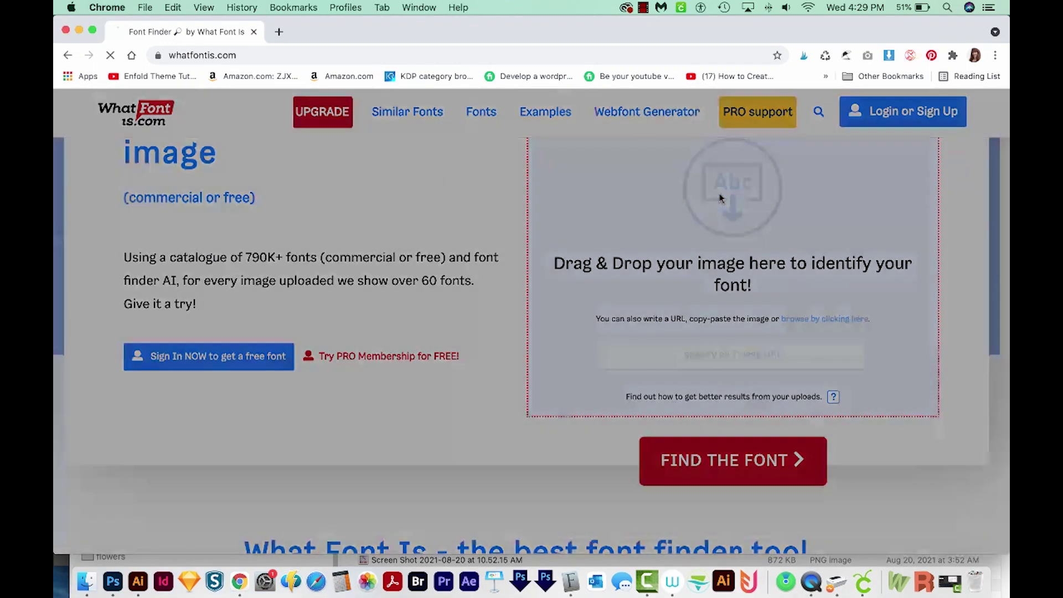
scroll(739, 268, "down", 5)
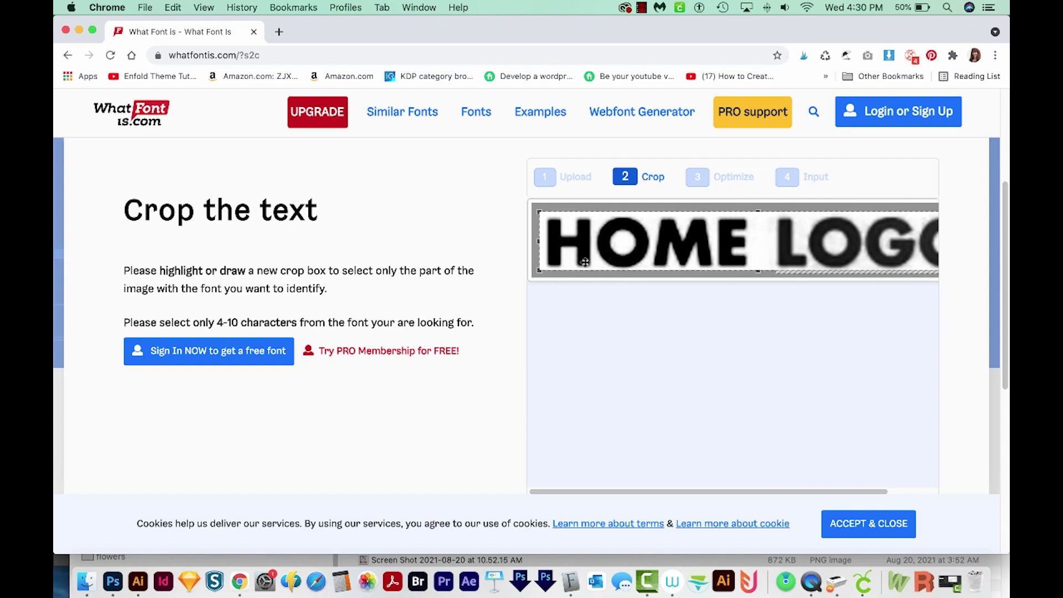
scroll(986, 336, "down", 5)
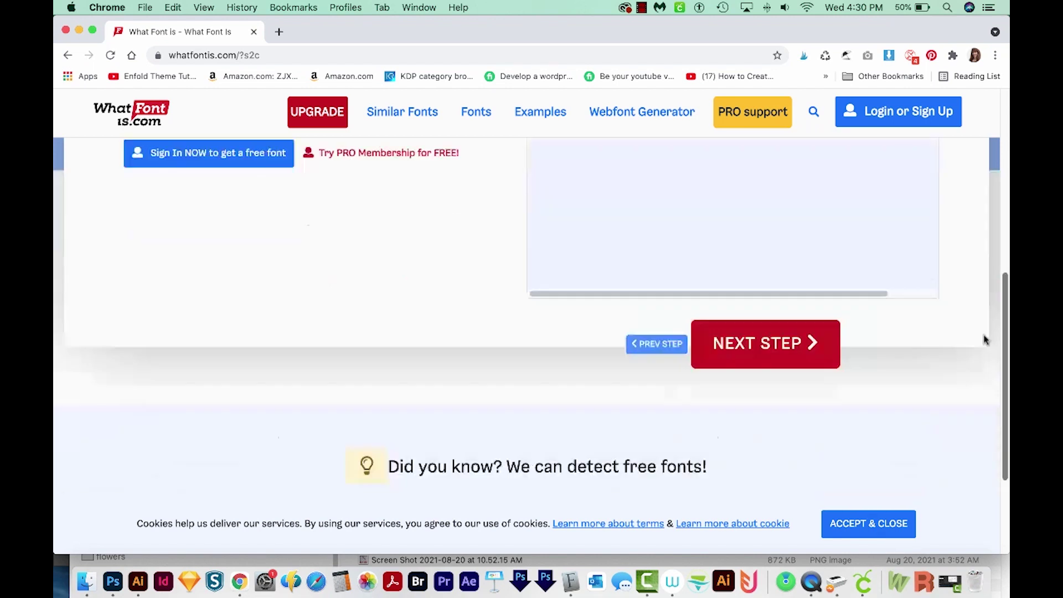
left_click(759, 323)
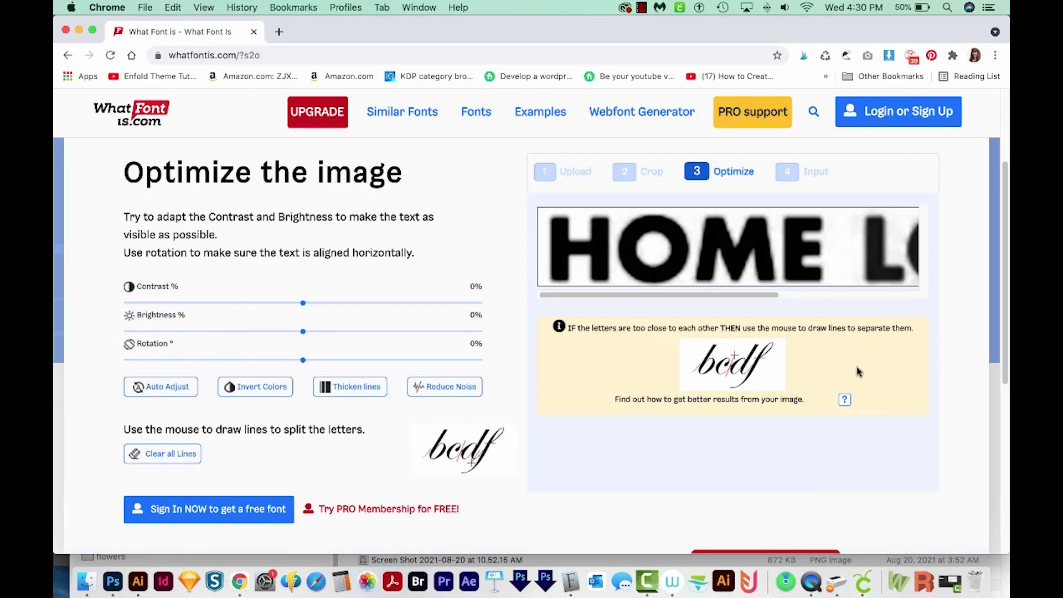
Step: Label the eight glyphs H, O, M, E, L, O, G, O and dismiss the Do you know? popup
scroll(1007, 182, "down", 3)
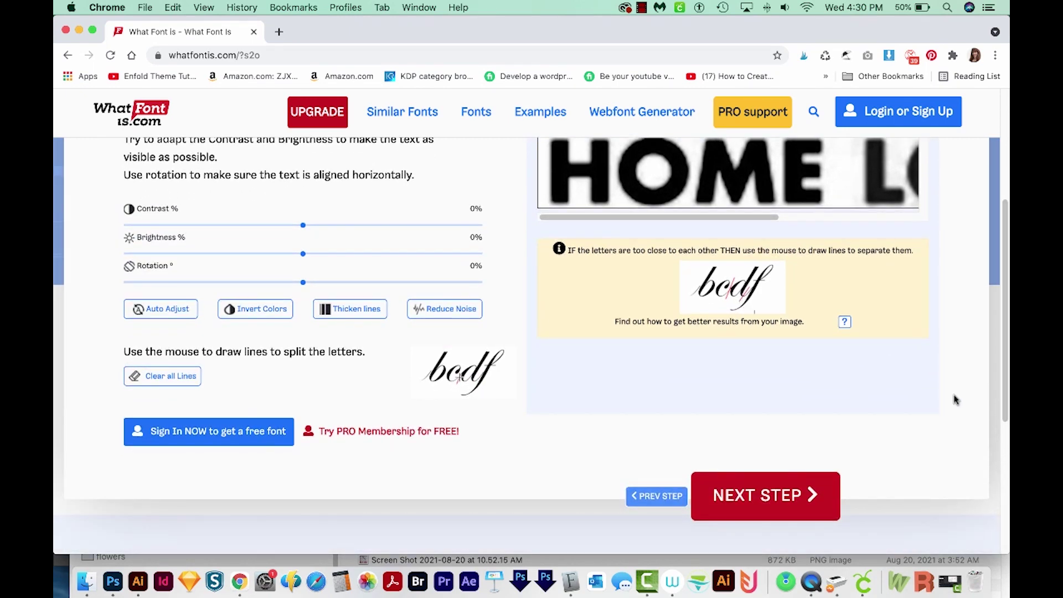
left_click(751, 510)
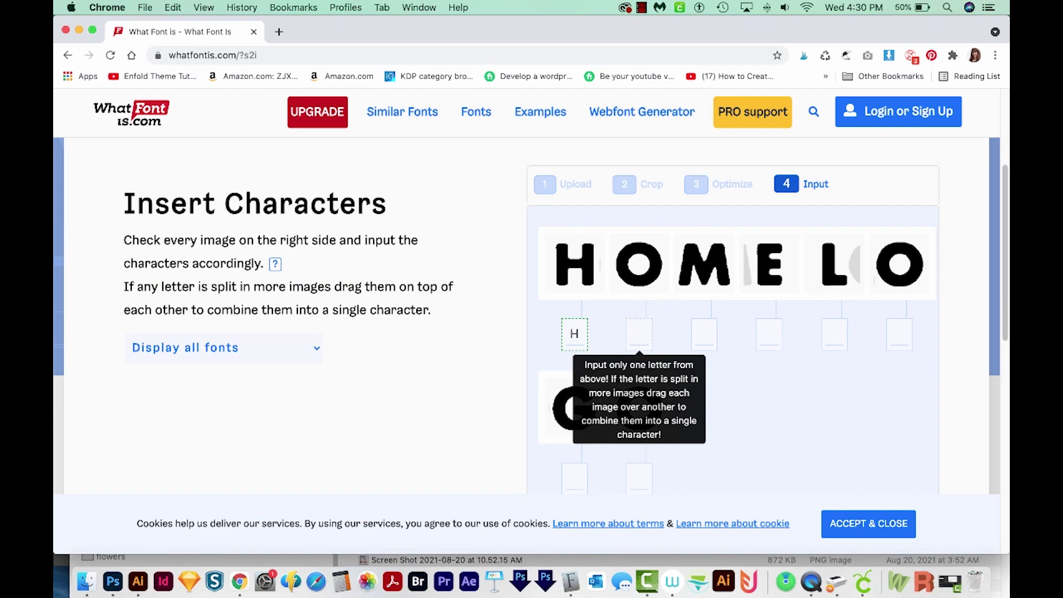
type("O")
type("M")
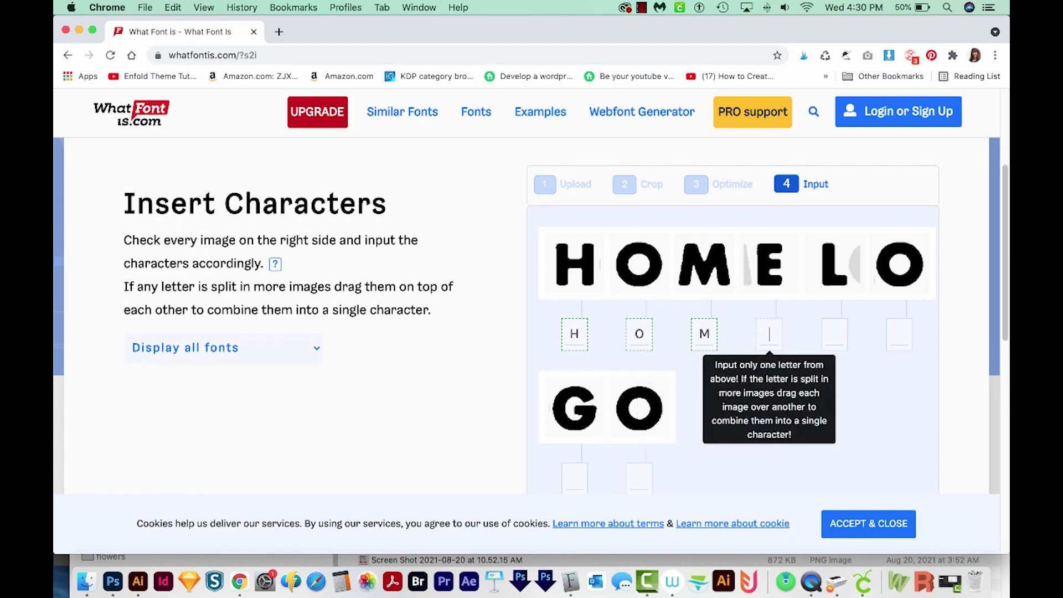
type("EL")
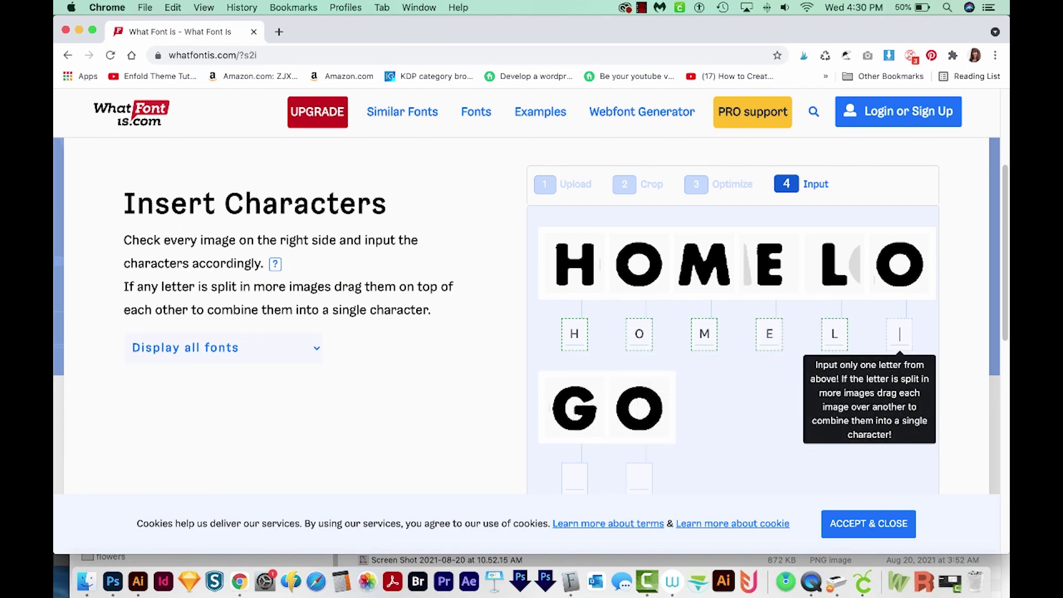
type("OGO")
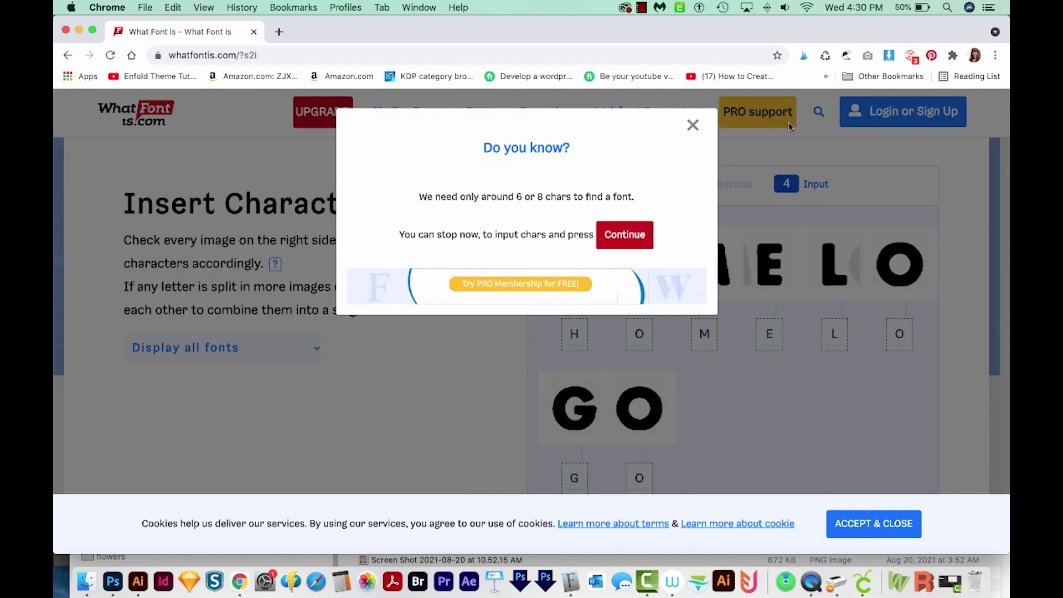
left_click(693, 125)
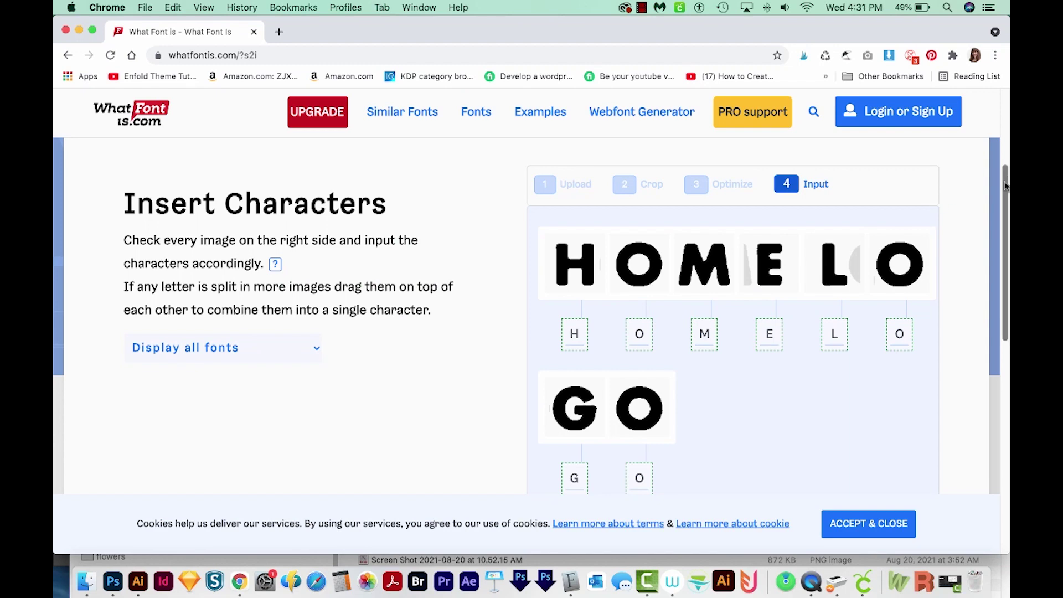
scroll(748, 478, "down", 5)
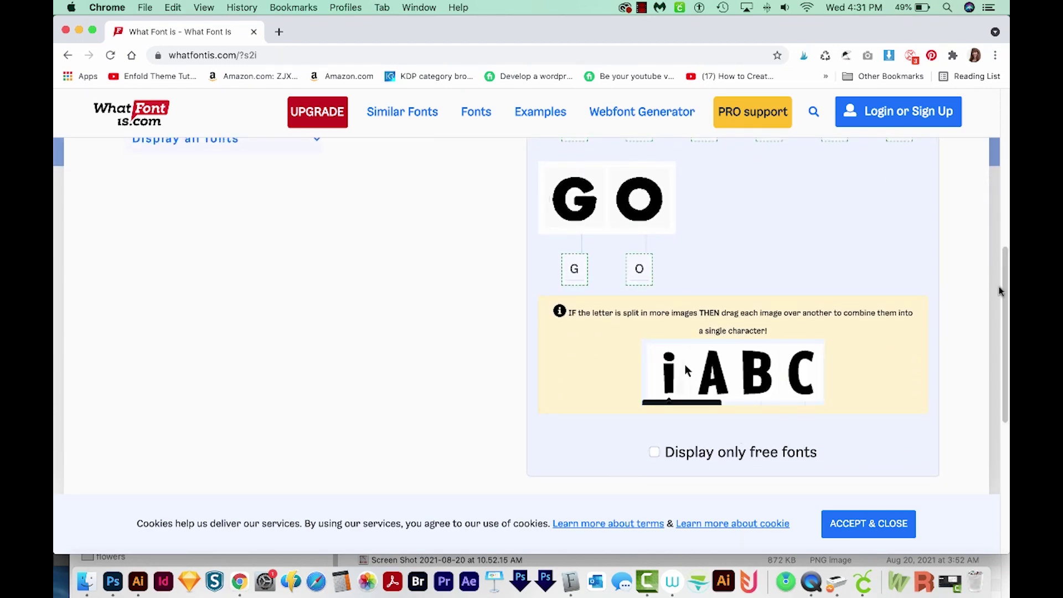
scroll(1005, 306, "down", 1)
Step: Browse the HOMELOGO font matches, heart 51. PaysonWF-Bold, and open its page in a new tab
scroll(1006, 306, "down", 3)
left_click(732, 383)
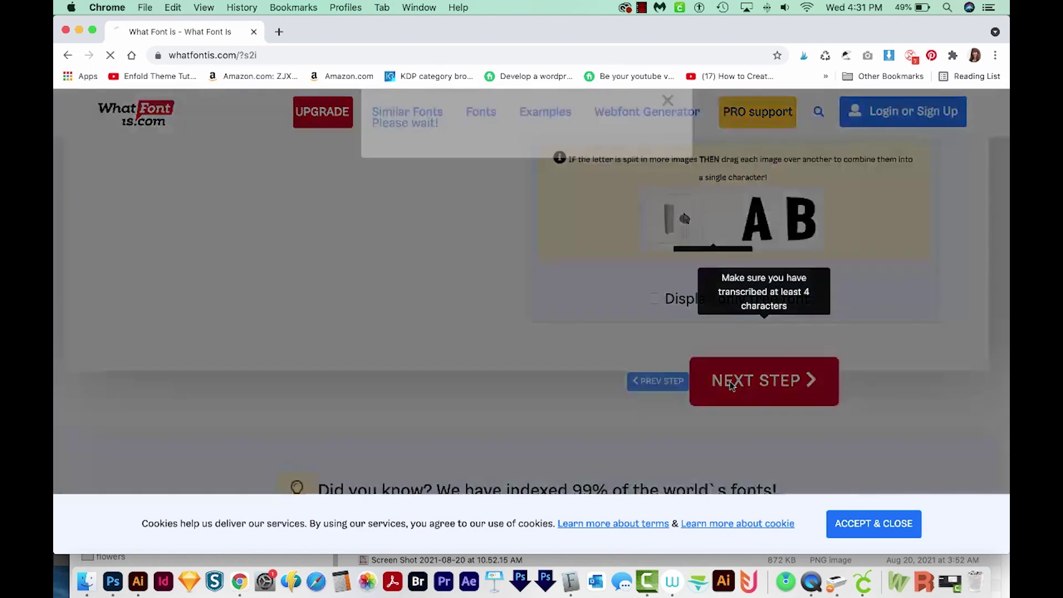
scroll(987, 142, "down", 5)
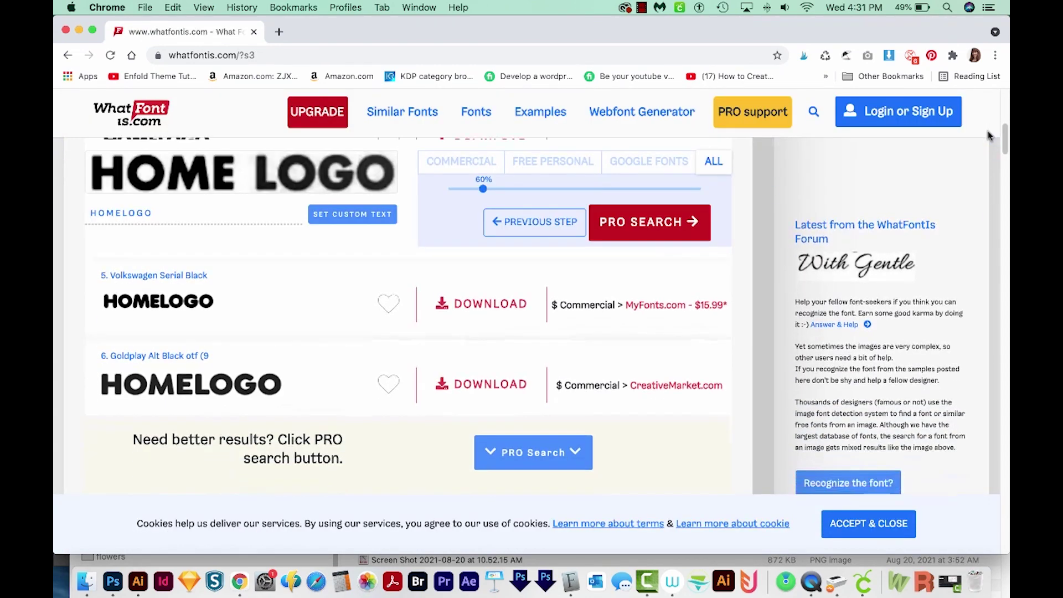
scroll(986, 141, "down", 5)
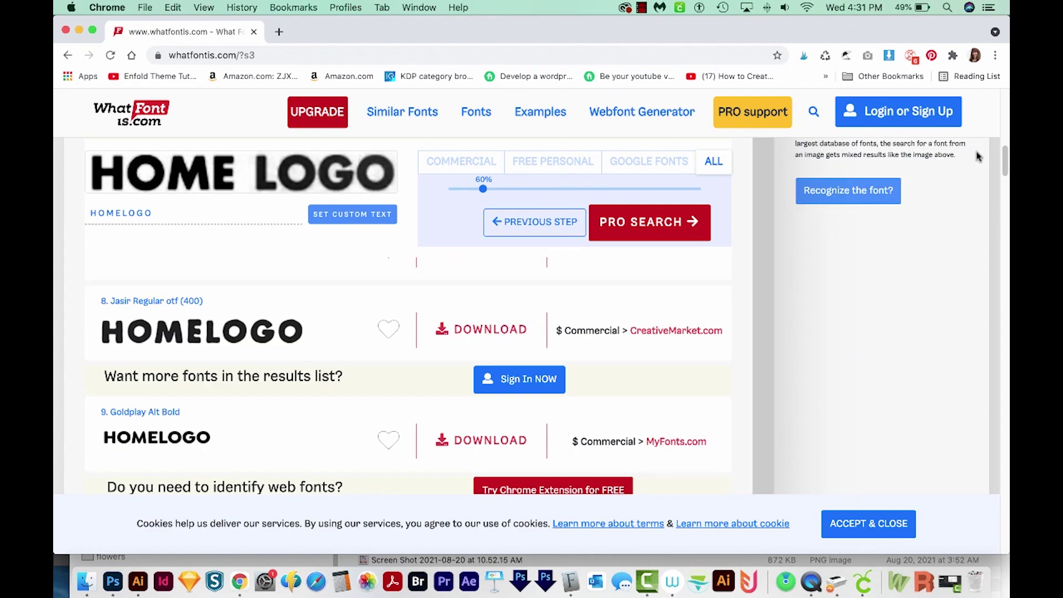
scroll(978, 161, "down", 2)
scroll(977, 164, "down", 8)
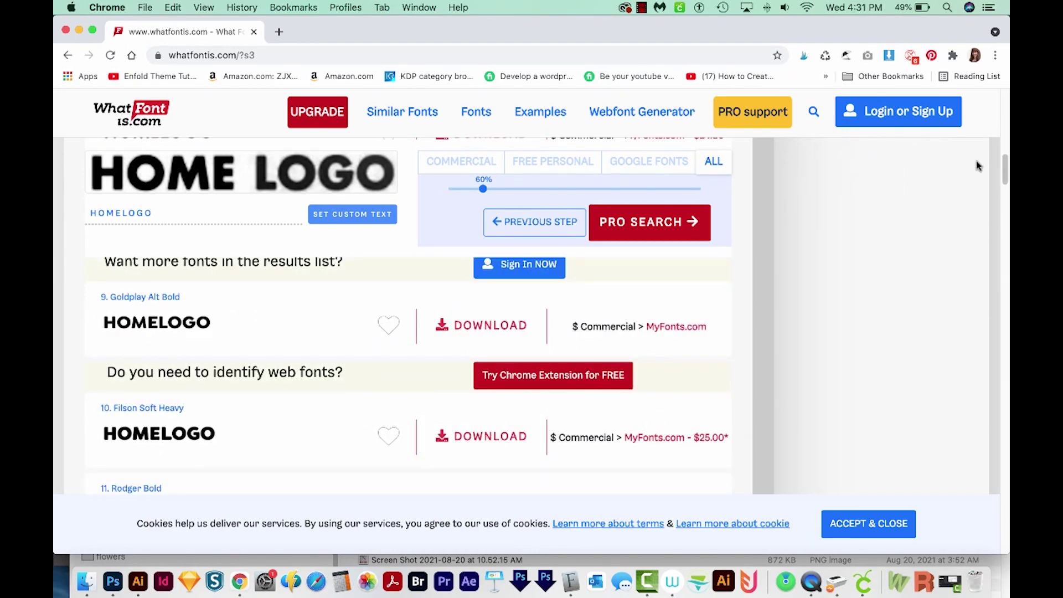
scroll(964, 192, "down", 3)
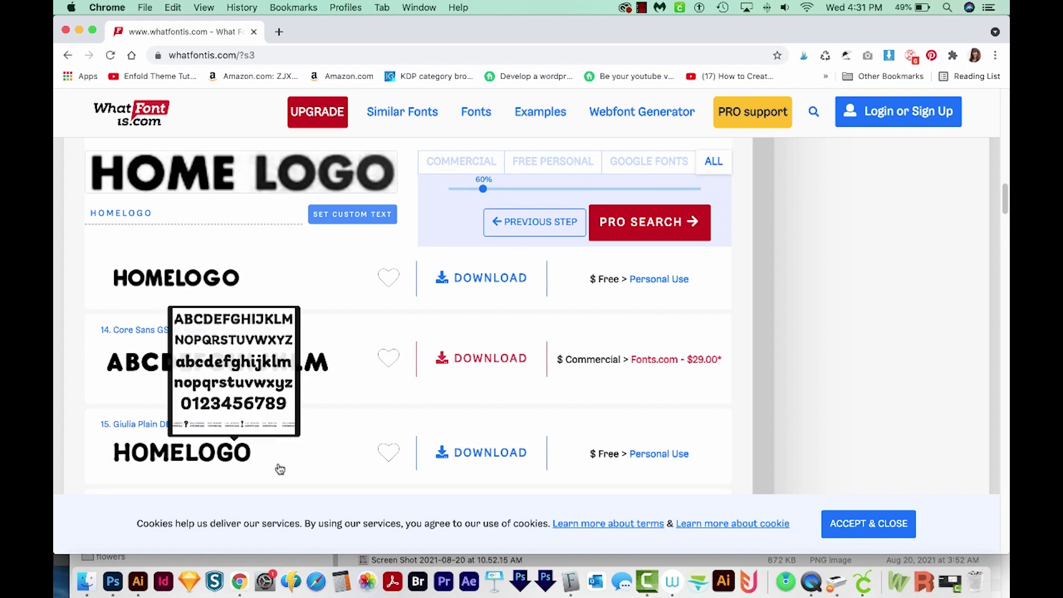
left_click_drag(1004, 198, 993, 220)
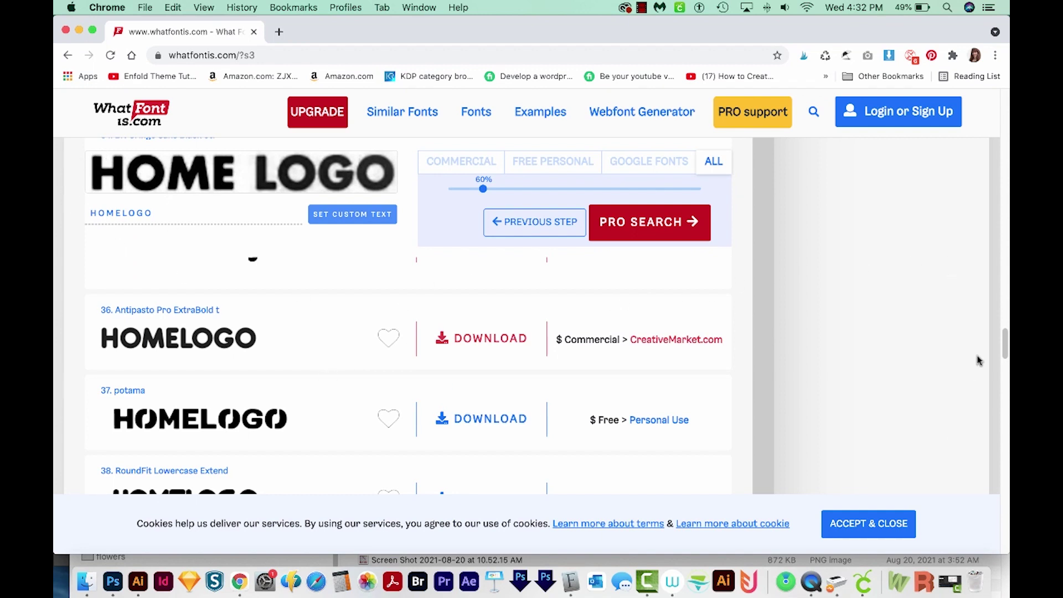
left_click_drag(997, 339, 953, 438)
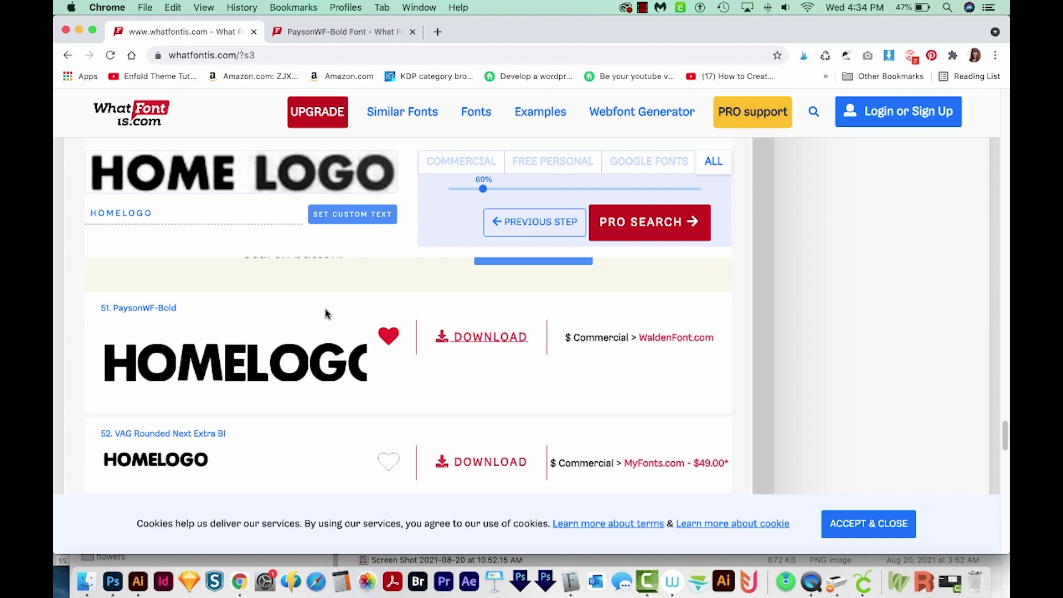
Step: Open the logo screenshot in Illustrator, type HOME LOGO in Myriad Pro beneath, and tighten H–O kerning
left_click(388, 558)
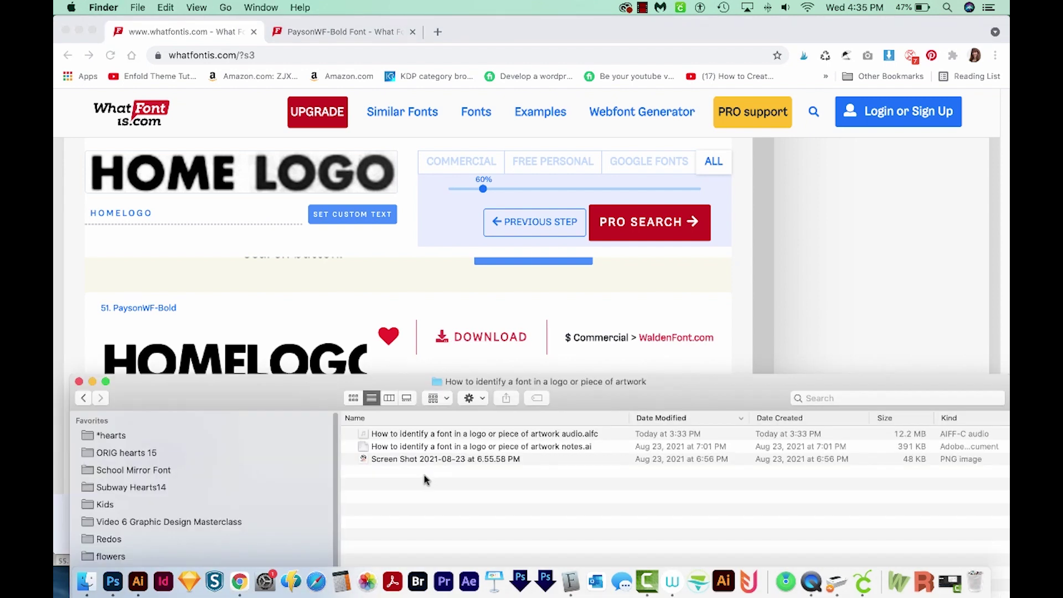
left_click_drag(364, 462, 138, 581)
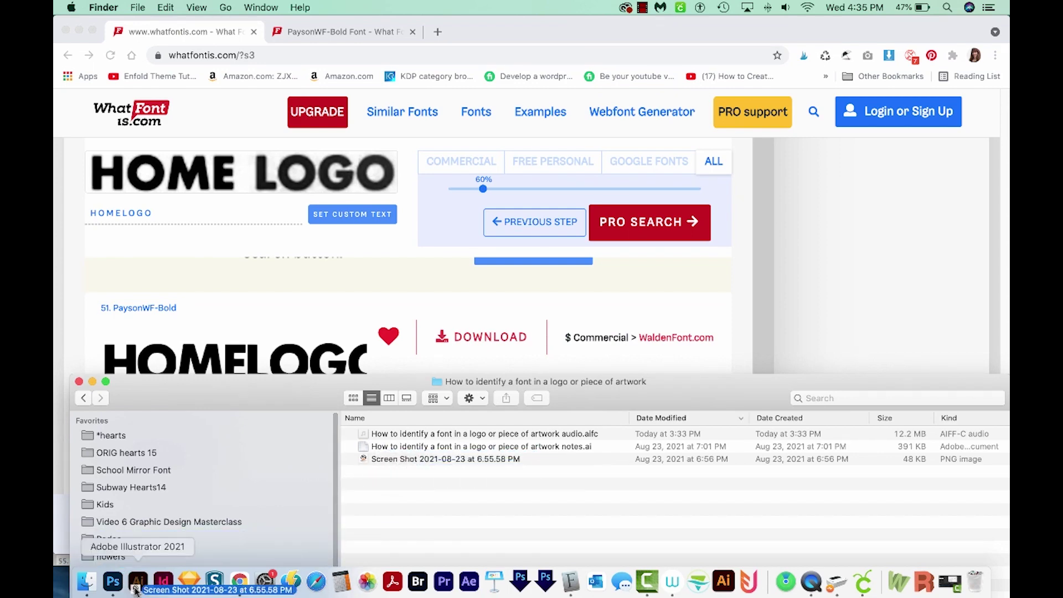
left_click(319, 437)
type("HOME LOGO")
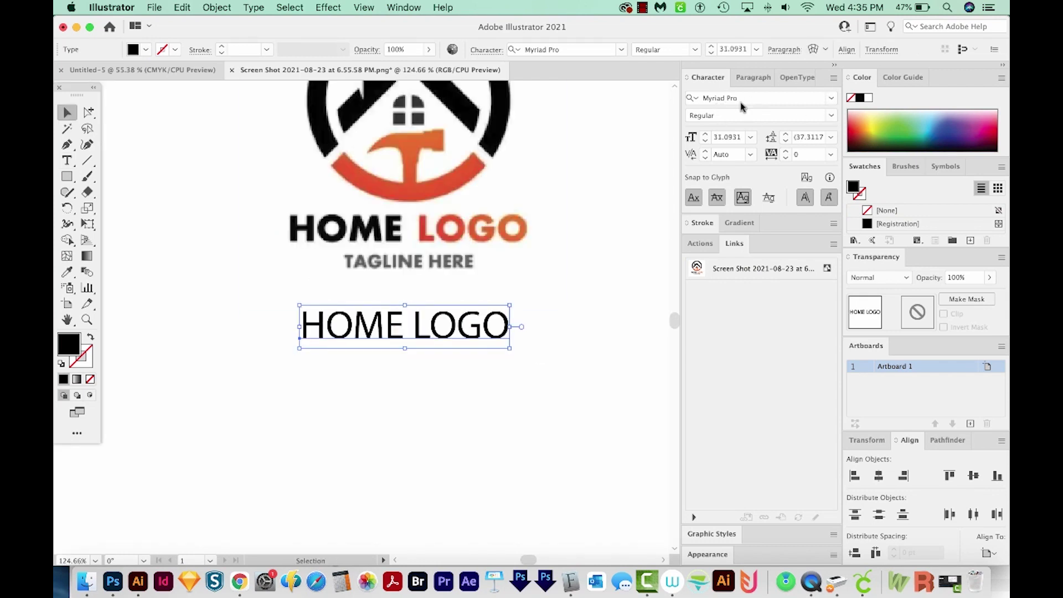
double_click(328, 329)
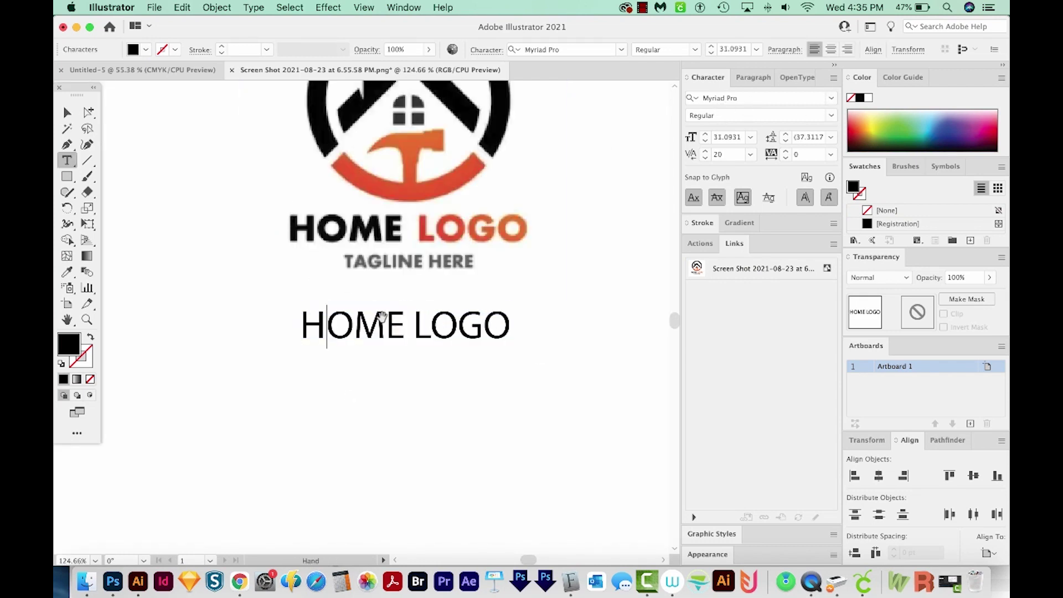
key("alt+Left")
key("alt+Left")
key("alt+Left")
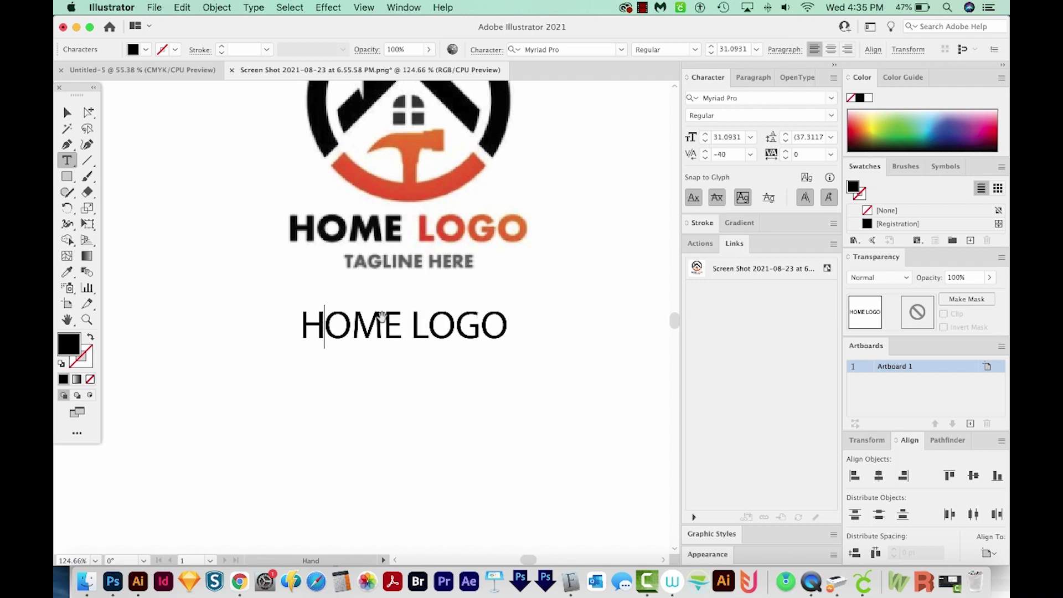
key("Right")
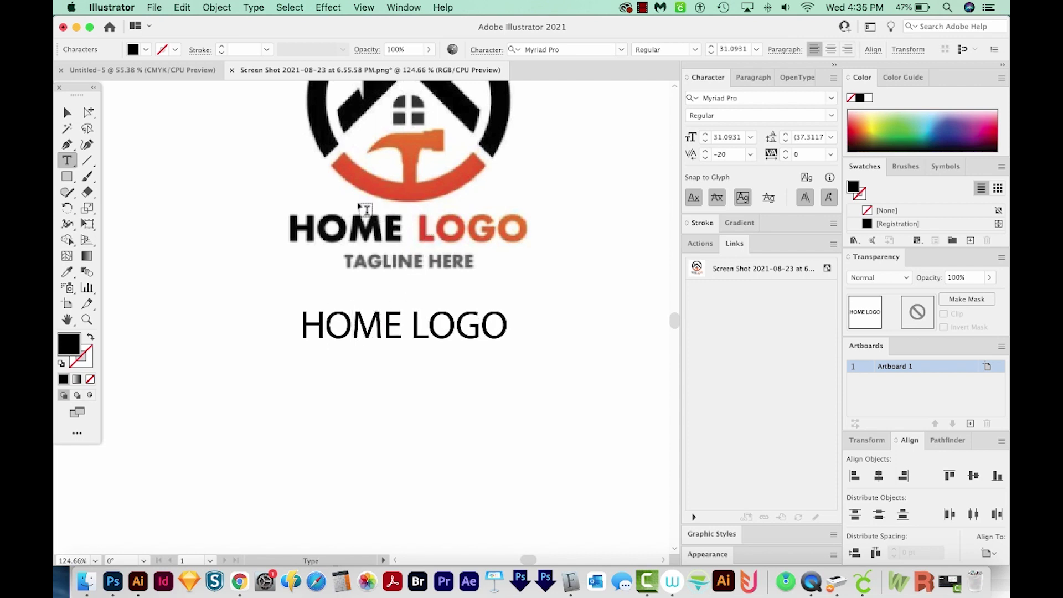
Step: Move HOME LOGO over the logo's lettering, colour it green, and widen the O–M kerning
left_click(72, 112)
left_click_drag(351, 344, 352, 249)
left_click(878, 138)
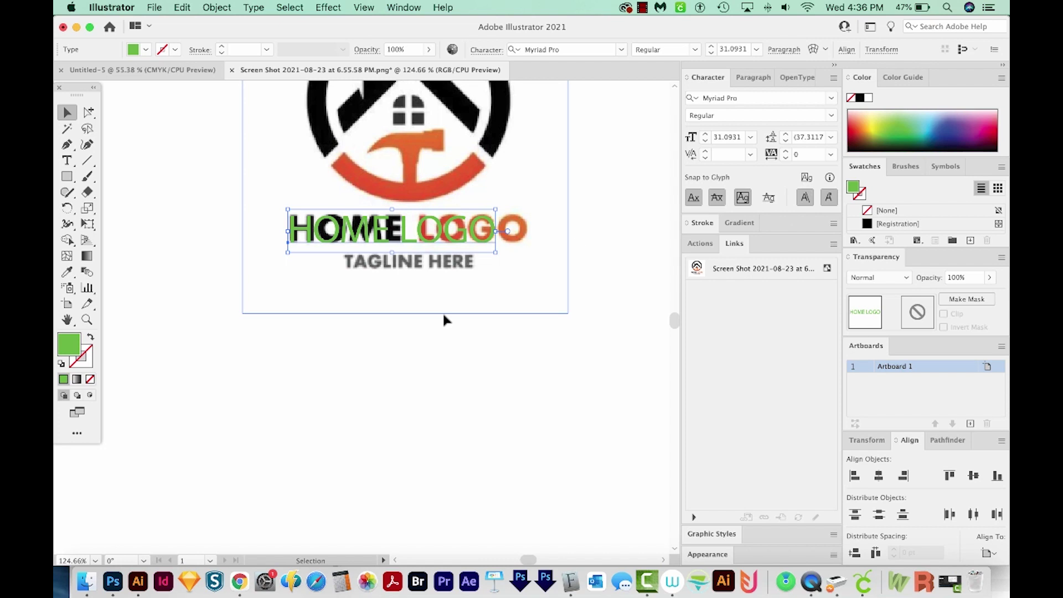
double_click(374, 230)
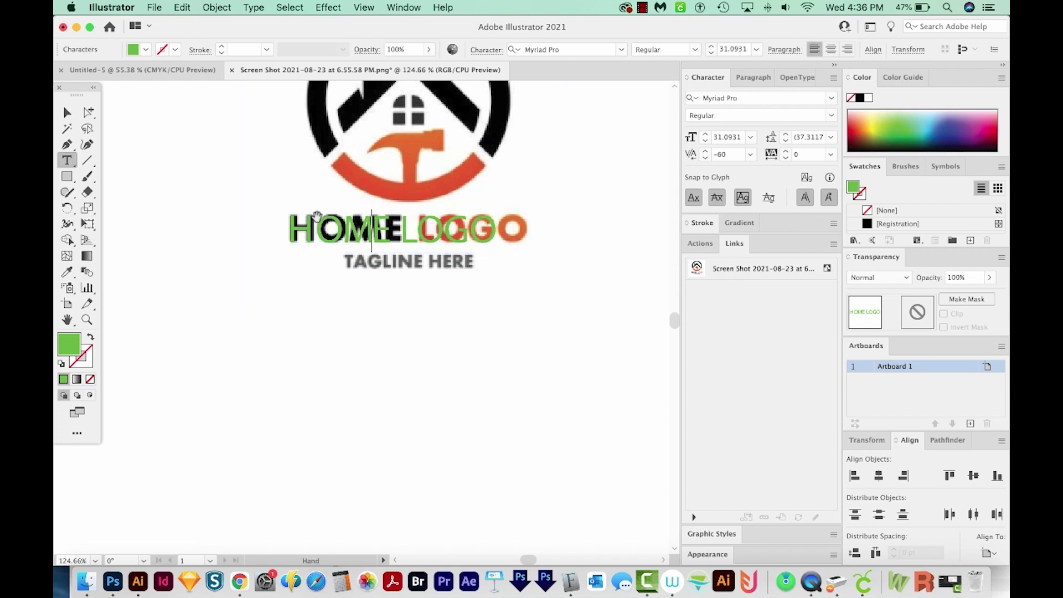
key("Left")
key("alt+Right")
key("alt+Right")
key("alt+Right")
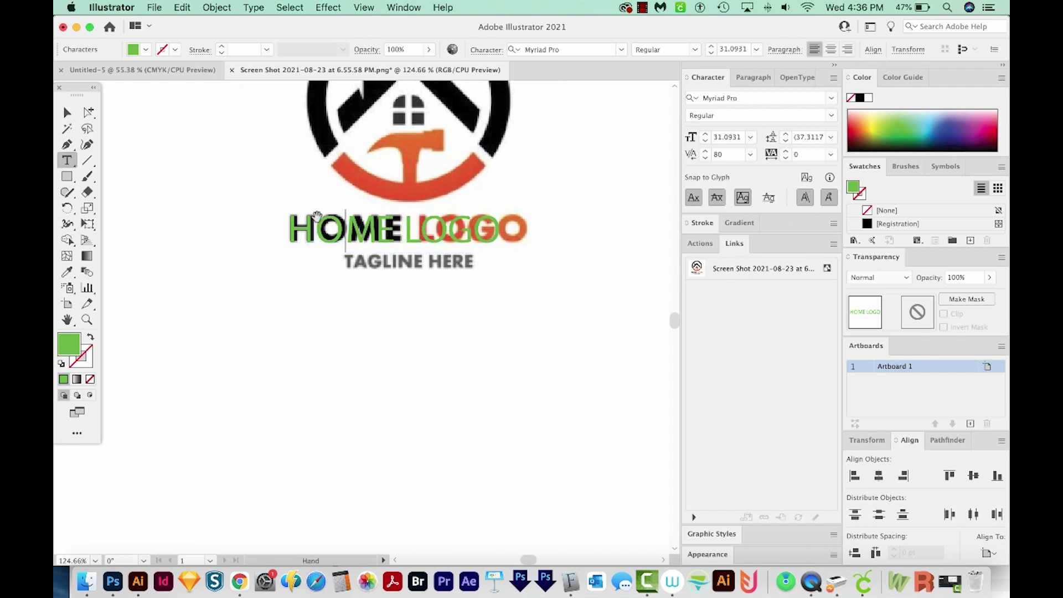
key("super+Tab")
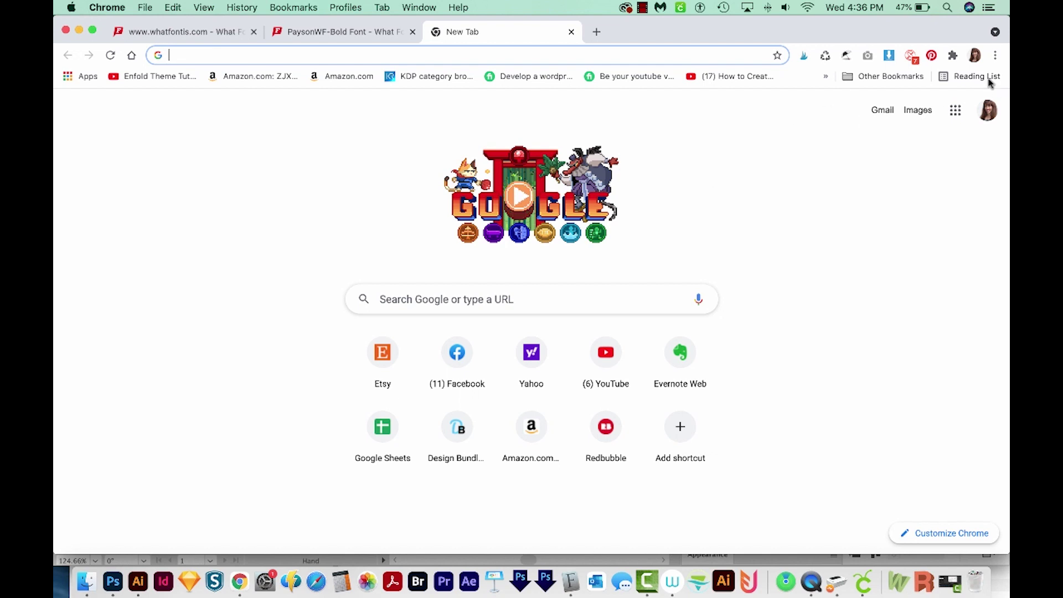
Step: Switch on the Fonts Ninja extension from Chrome's Extensions page
left_click(995, 55)
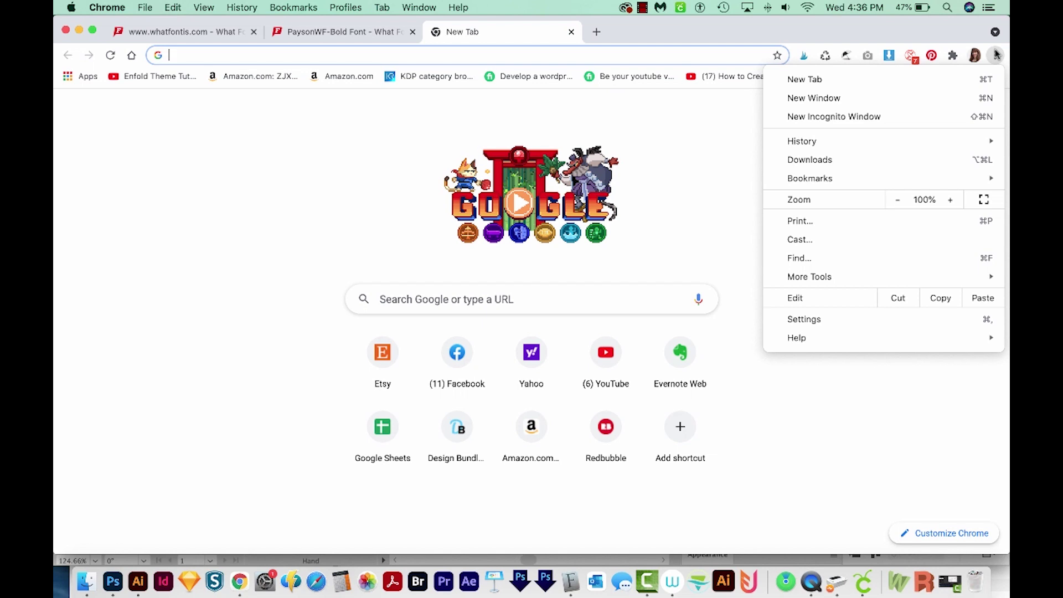
mouse_move(828, 284)
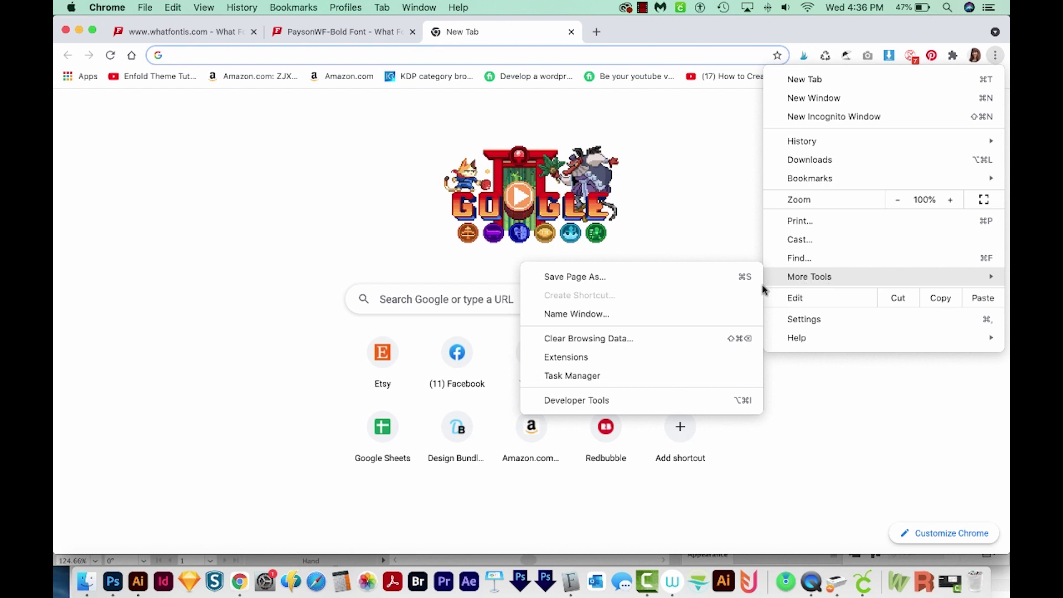
left_click(564, 359)
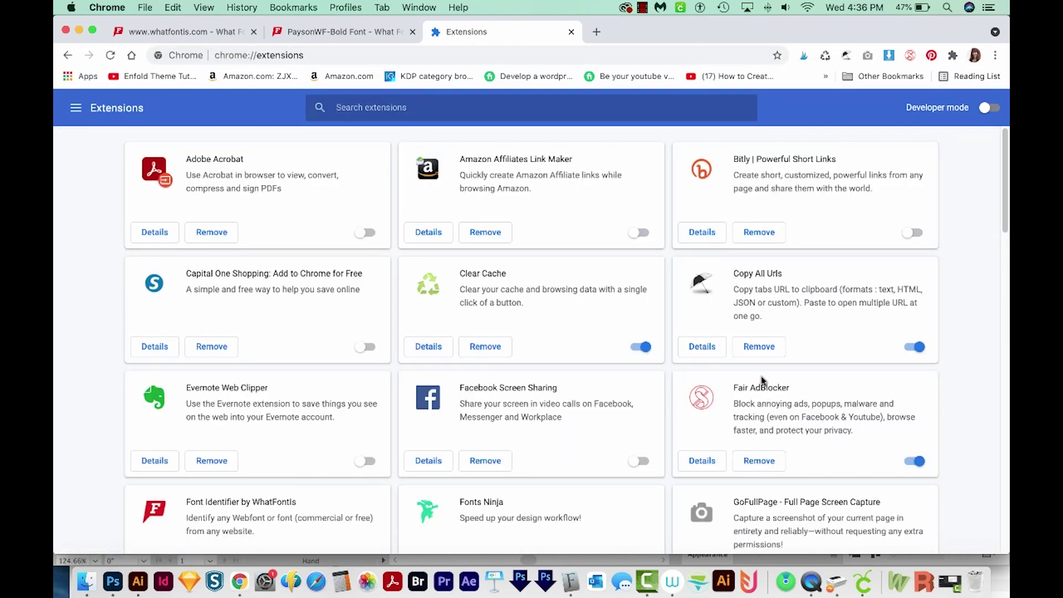
scroll(905, 394, "down", 5)
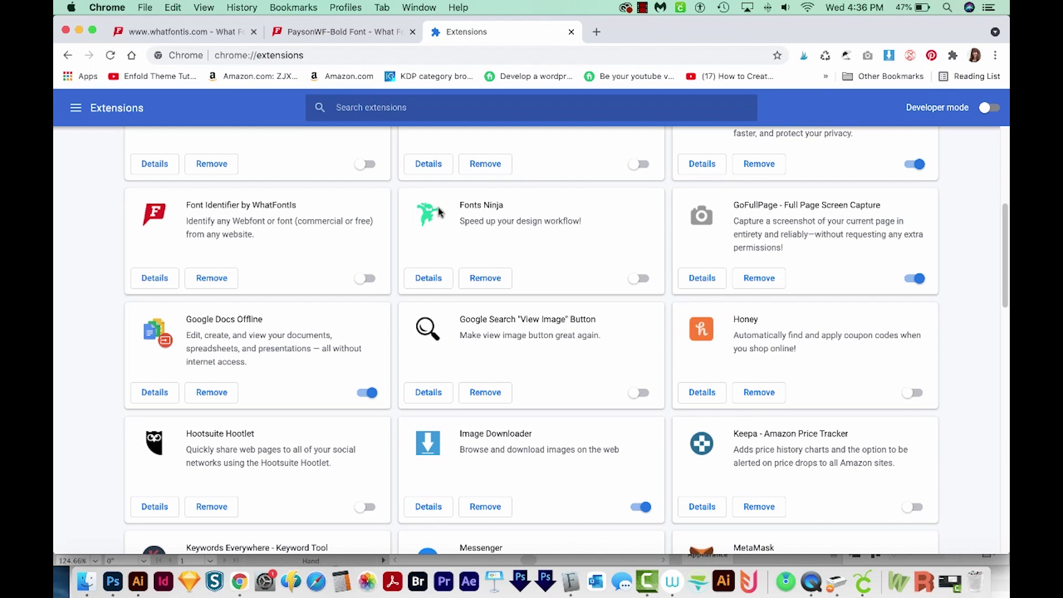
left_click(638, 278)
scroll(905, 297, "up", 2)
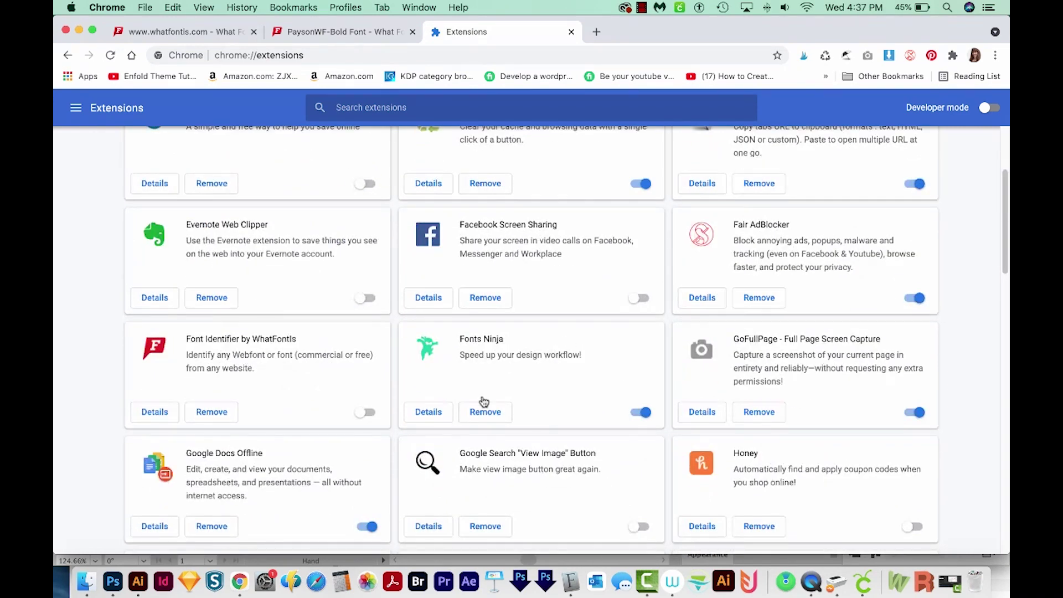
scroll(120, 428, "up", 3)
Step: Pin Fonts Ninja to the Chrome toolbar
left_click(73, 109)
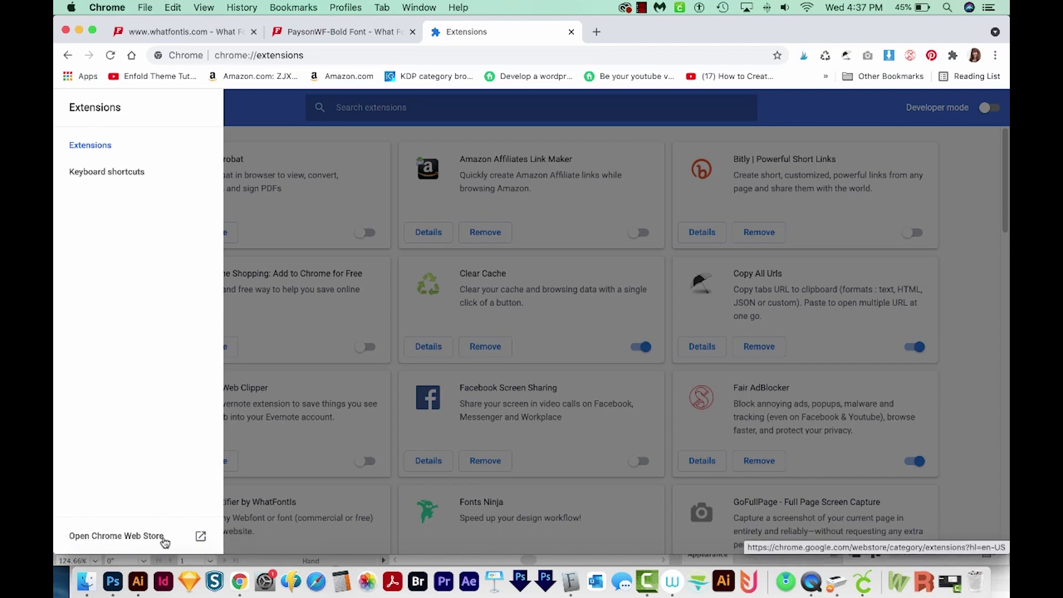
left_click(250, 540)
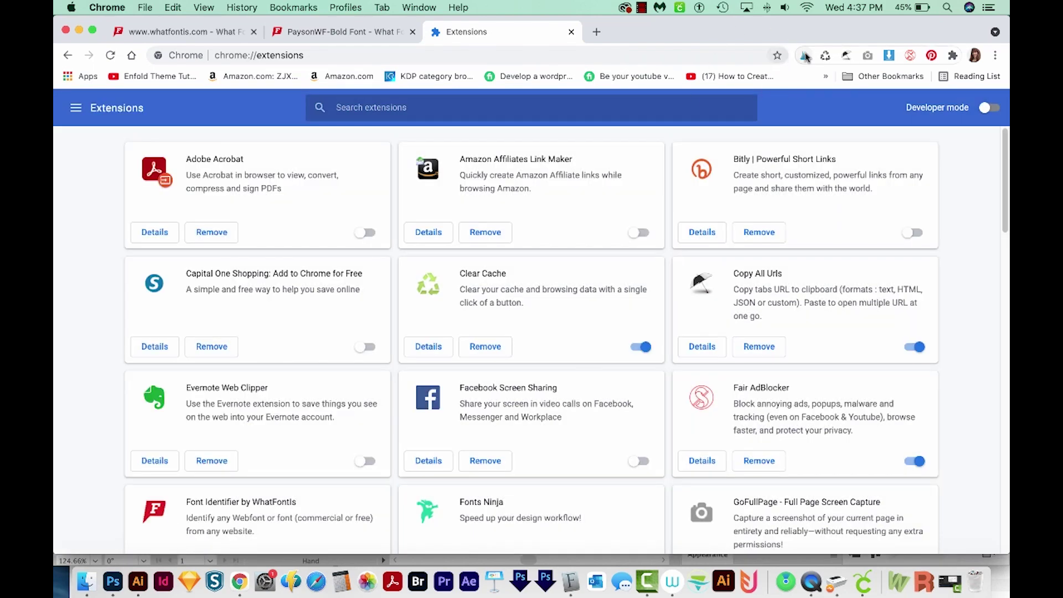
left_click(953, 56)
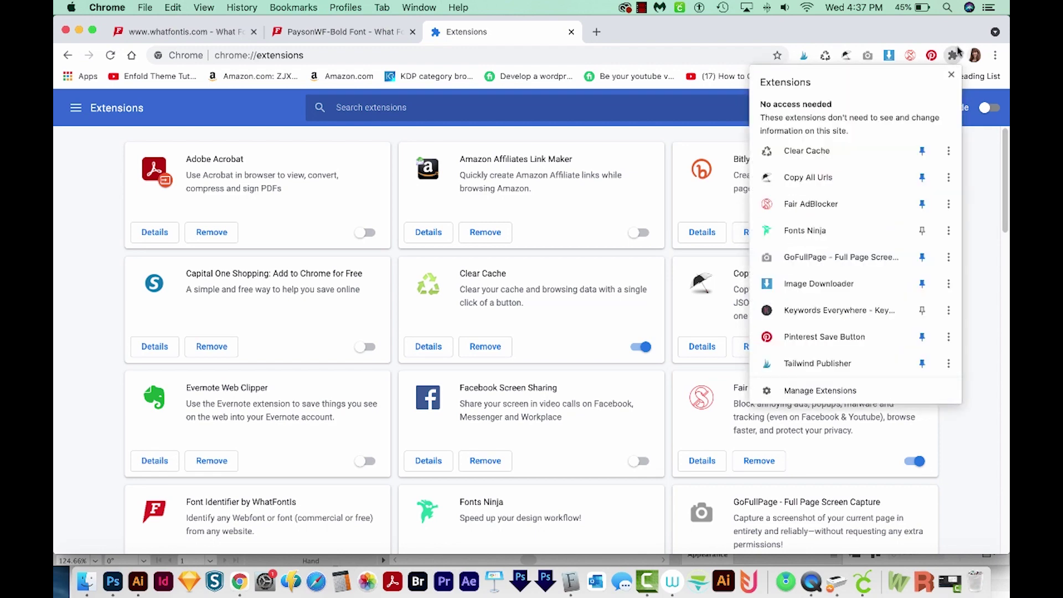
left_click(922, 231)
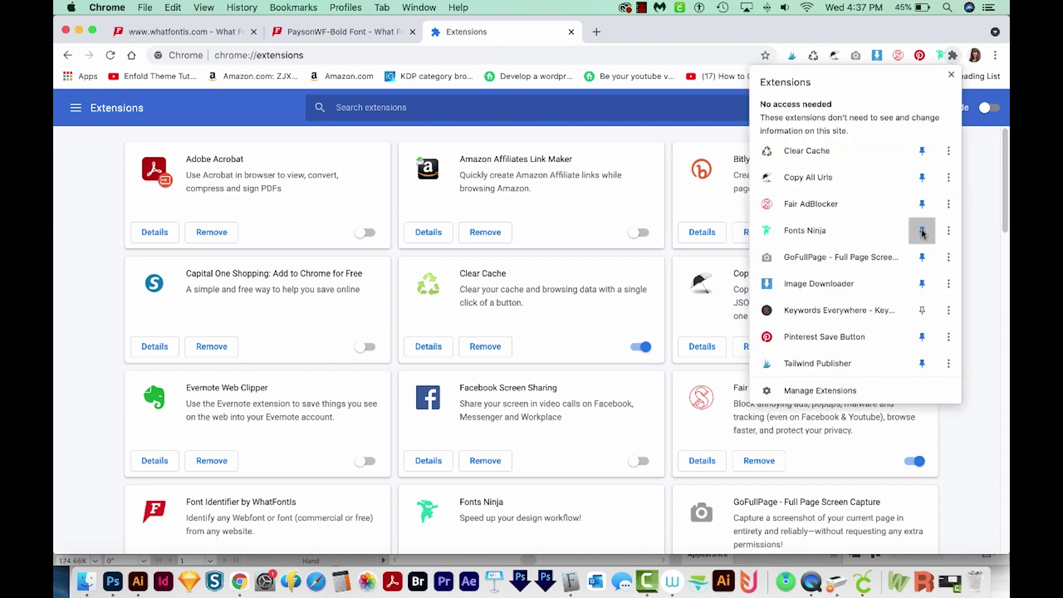
Step: Open wsj.com and use Fonts Ninja to identify the headline as Escrow Condensed Bold 36px
key("super+t")
type("wall str")
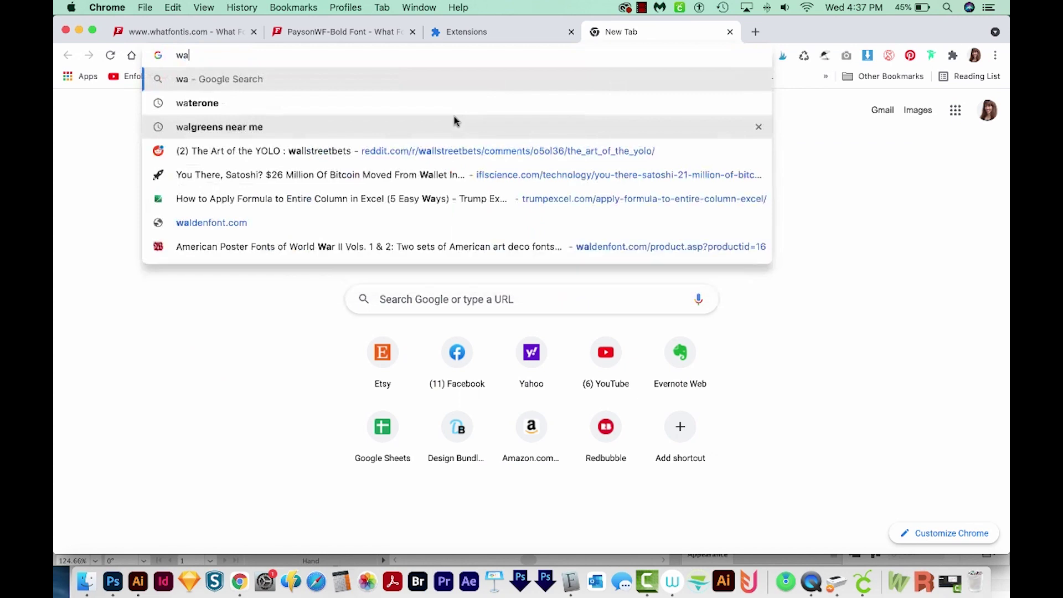
type("e")
key("Return")
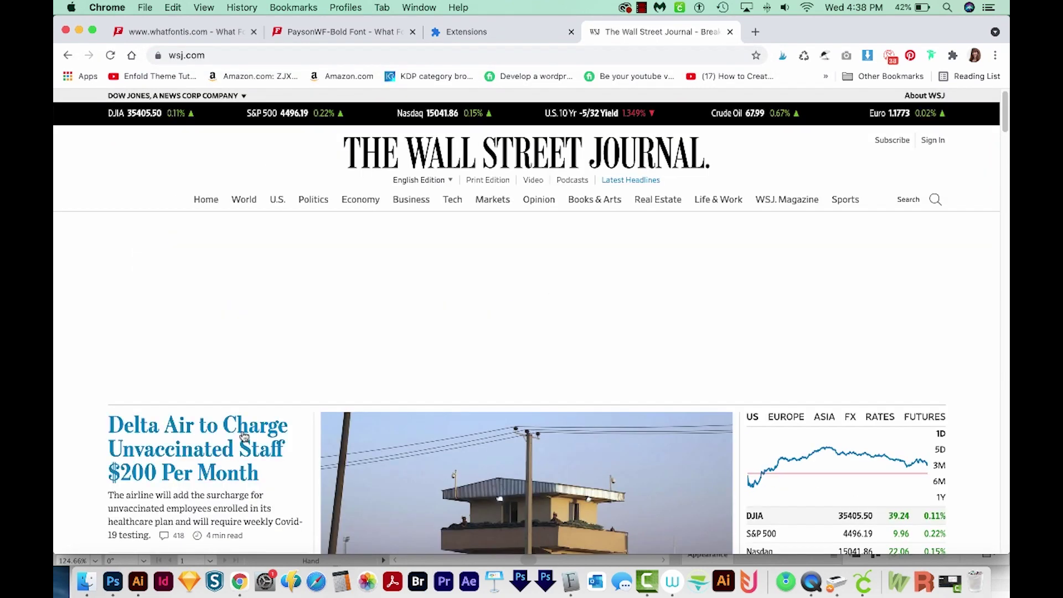
left_click(935, 56)
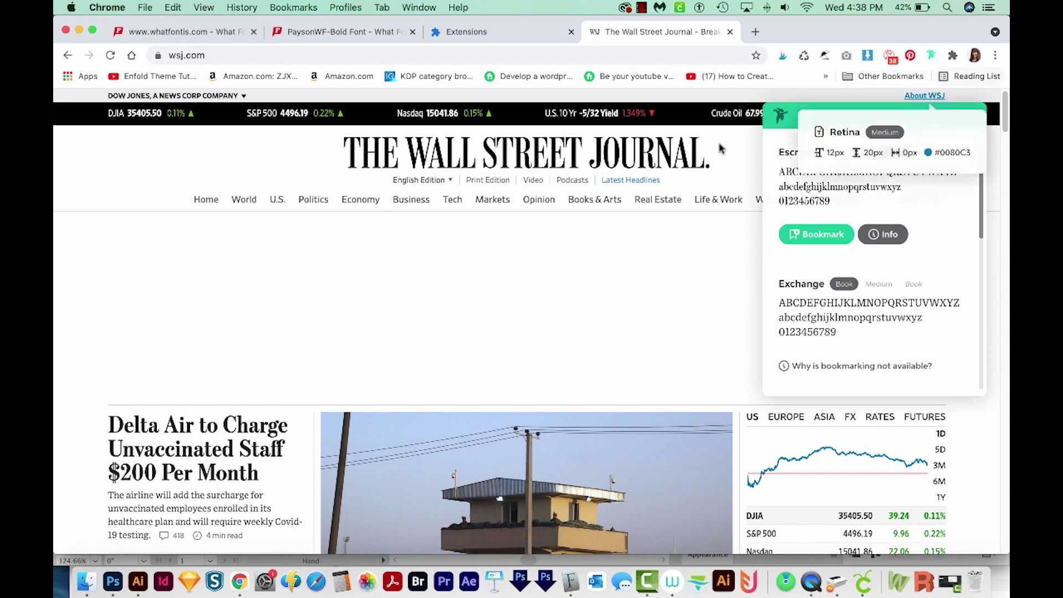
mouse_move(165, 439)
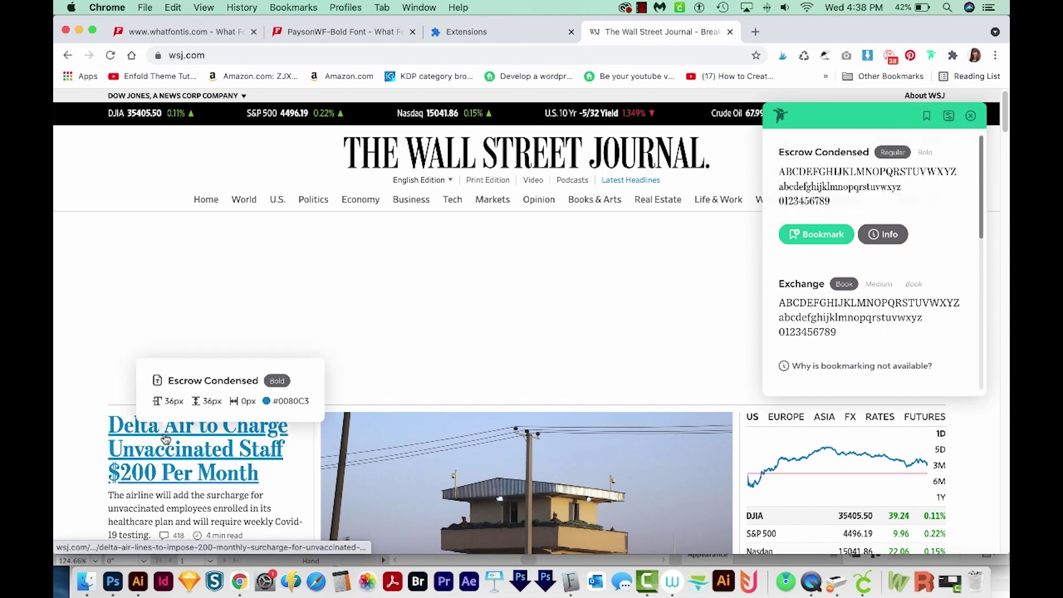